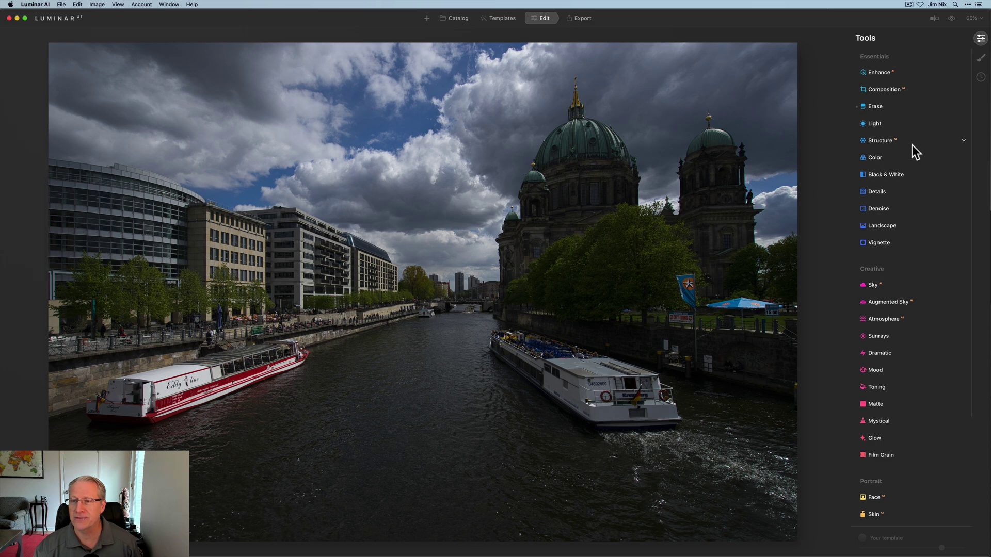
- Try Enhance Accent at 100, then reset it to zero and collapse Enhance
left_click(878, 75)
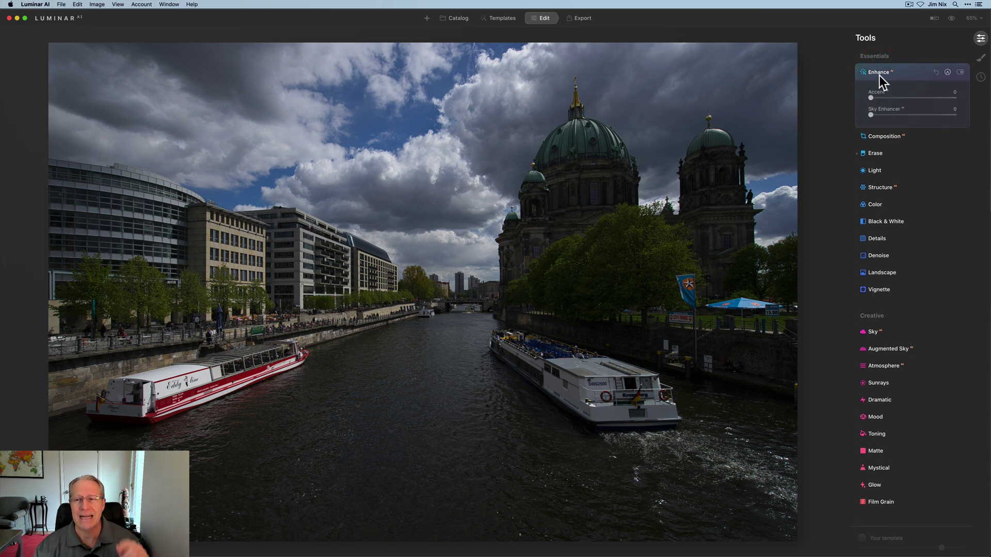
left_click_drag(870, 98, 961, 98)
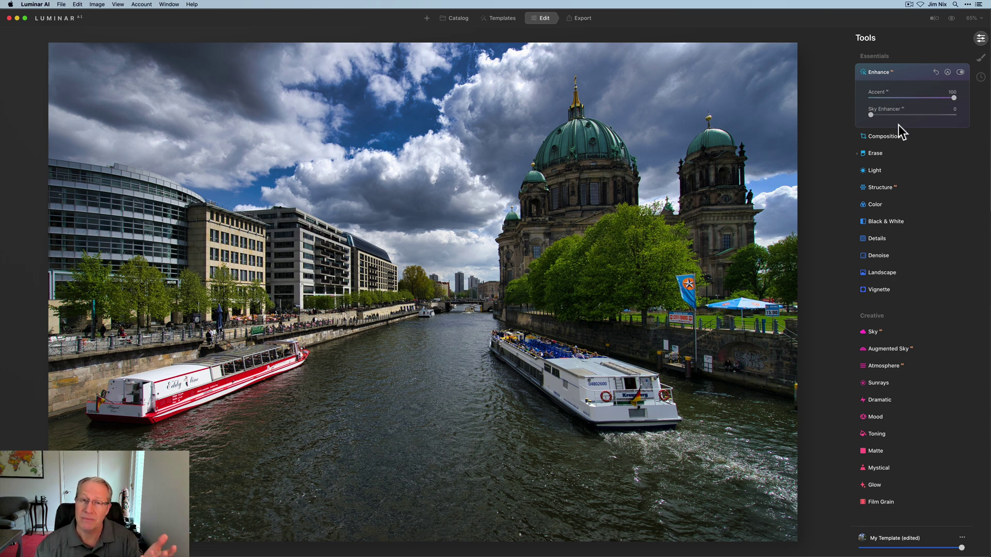
left_click(936, 72)
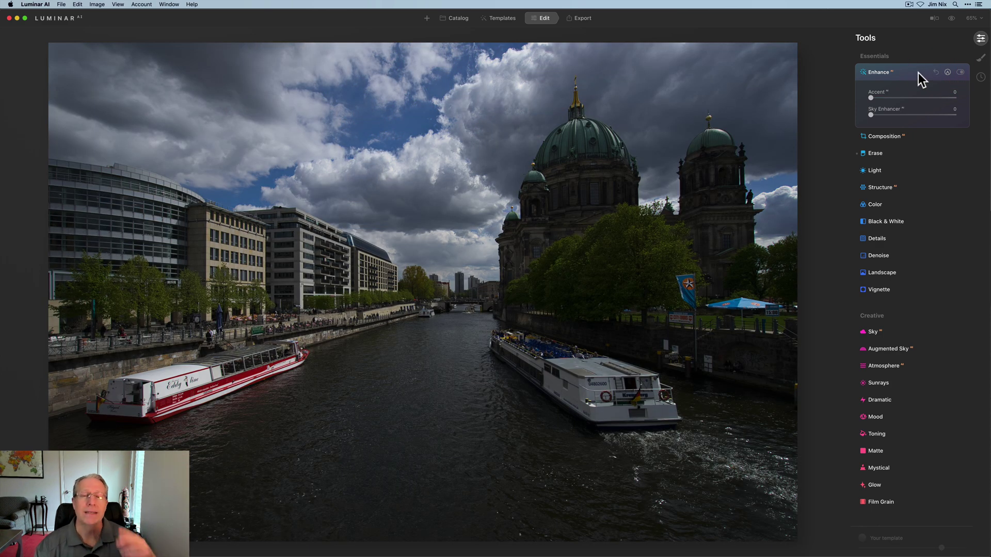
left_click(919, 73)
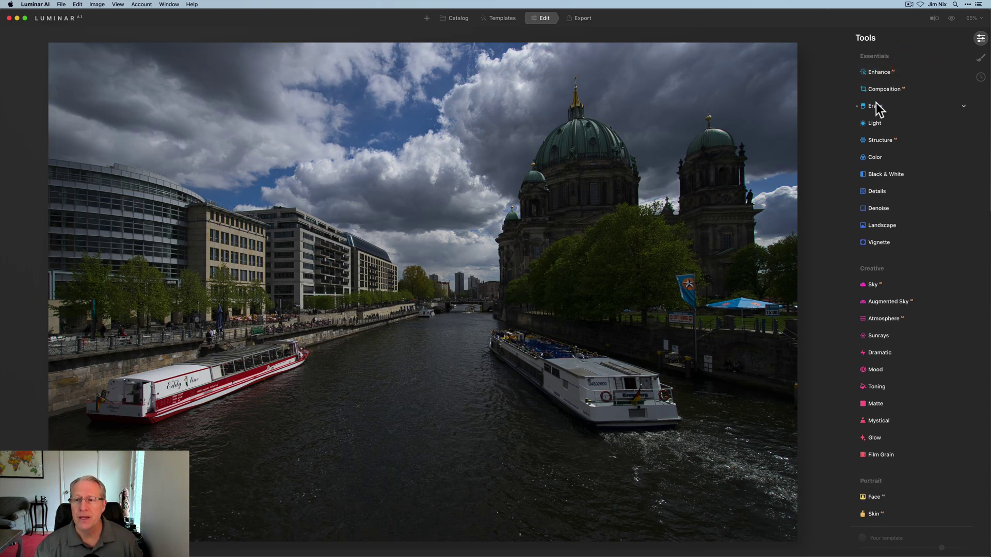
- In Light, raise Exposure and lower Highlights, then reset all Light adjustments to zero
left_click(881, 122)
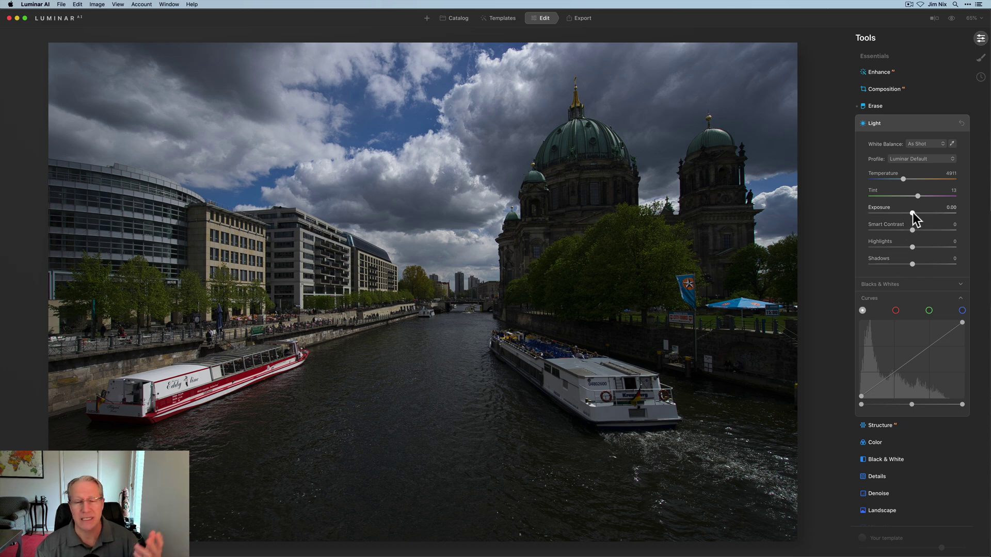
left_click_drag(913, 212, 922, 210)
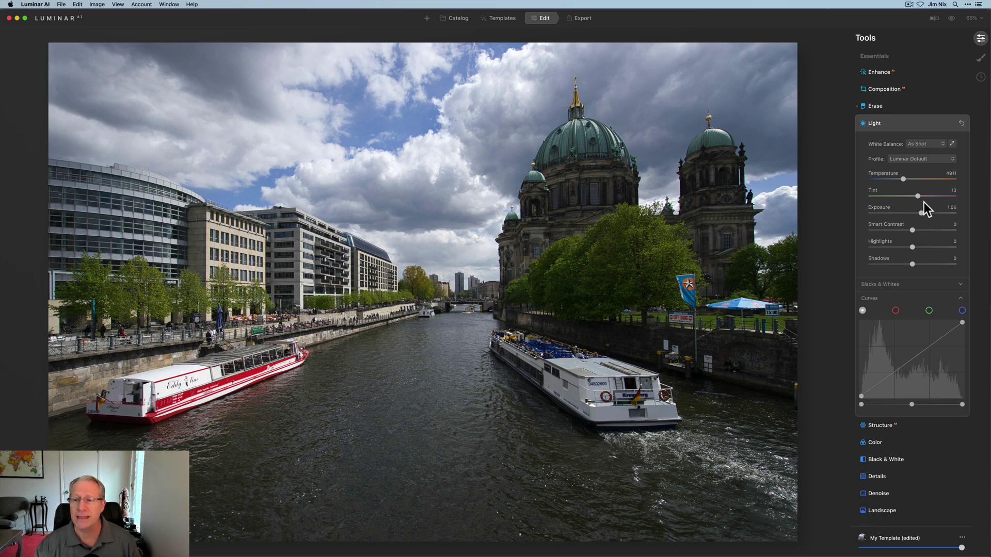
left_click_drag(922, 210, 922, 210)
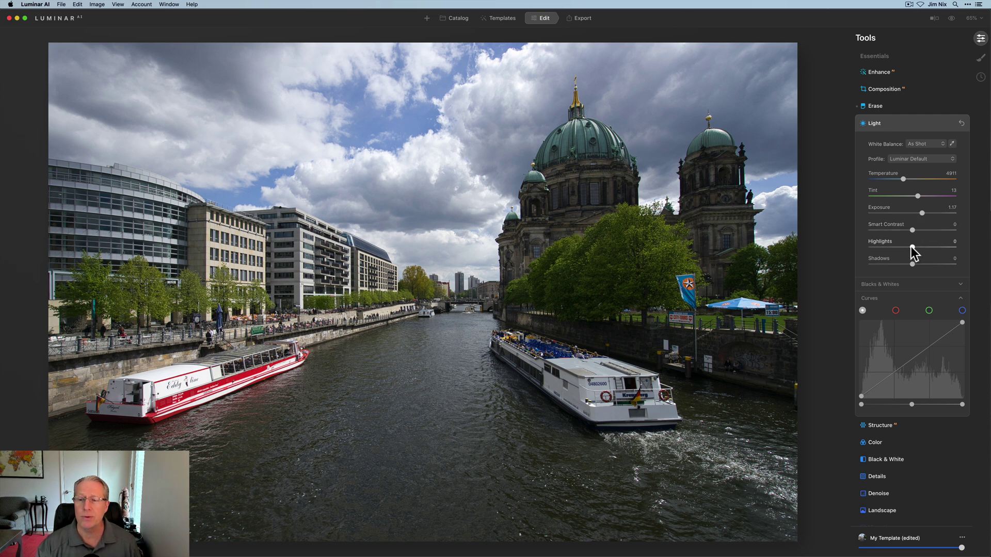
left_click_drag(912, 247, 884, 246)
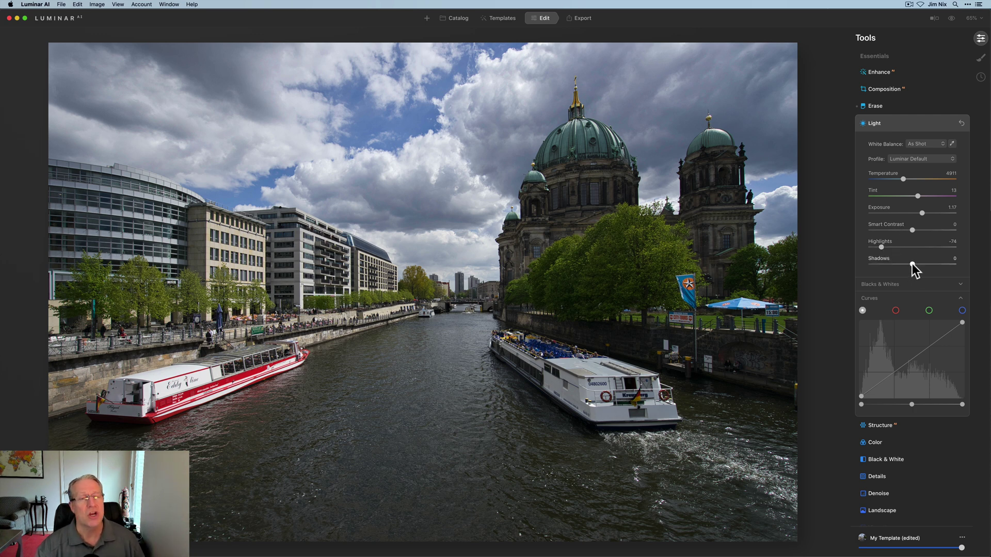
left_click(961, 123)
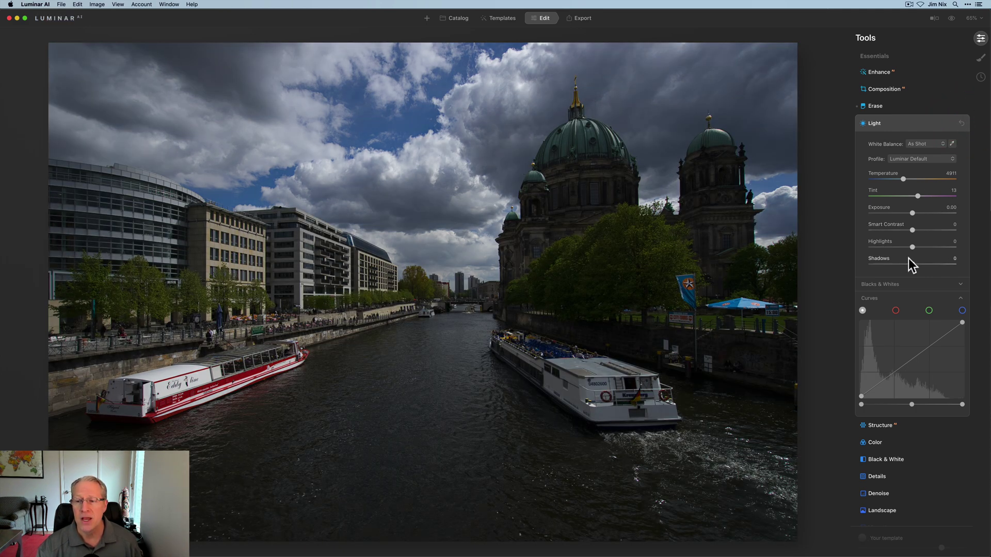
- Drag the Light Shadows slider to 100 to brighten the river, boats and buildings
left_click_drag(913, 264, 953, 253)
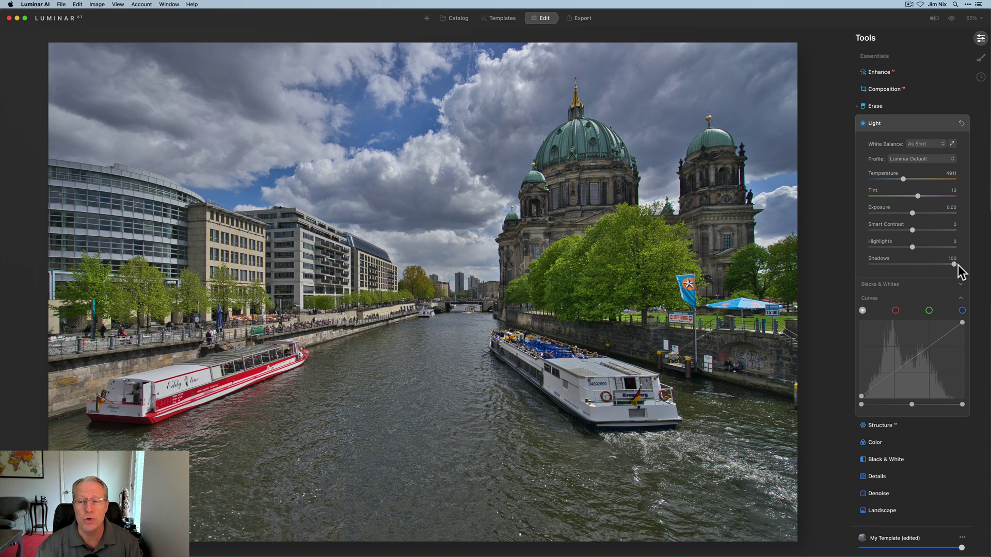
- Reset Shadows, then set Light Exposure to 0.60 and Highlights to -20
double_click(885, 258)
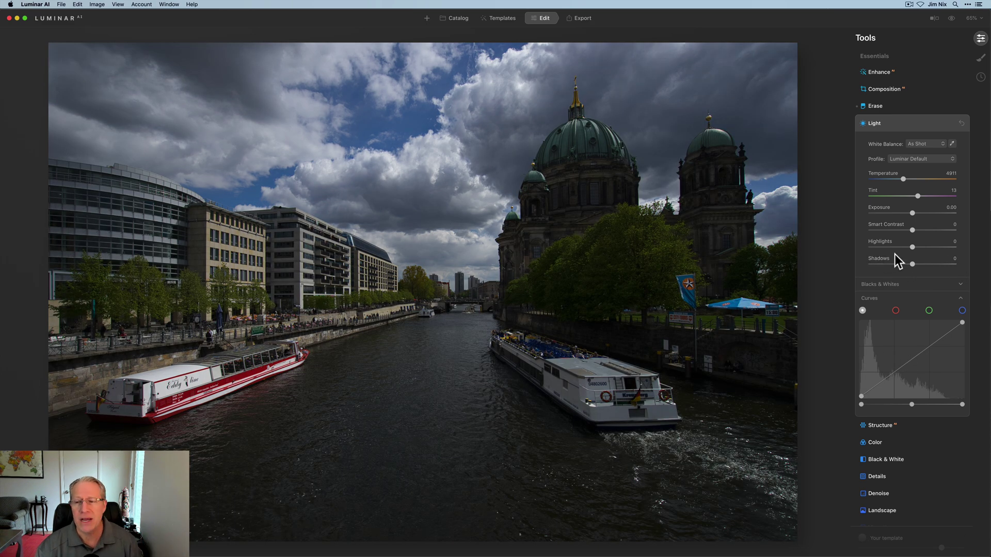
left_click_drag(914, 212, 918, 212)
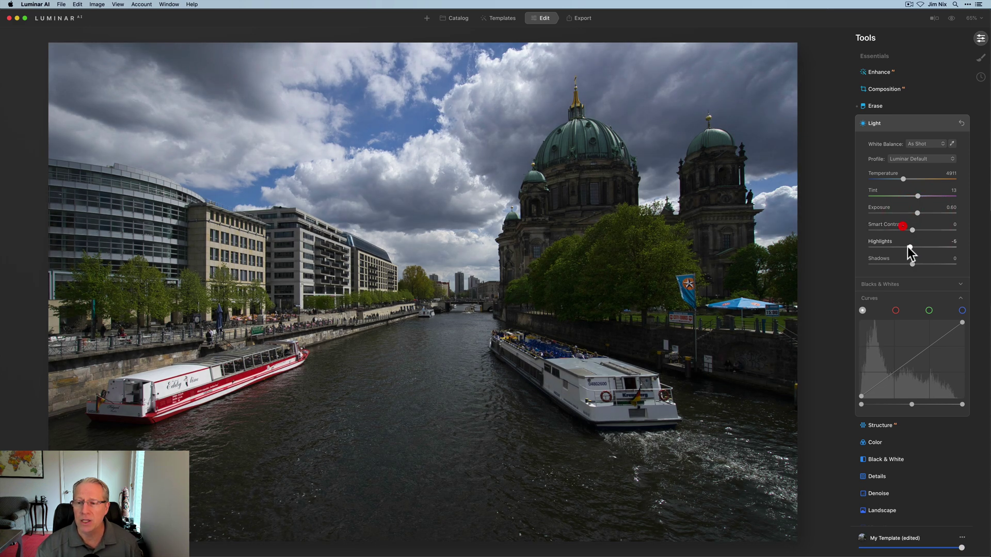
left_click_drag(907, 247, 924, 261)
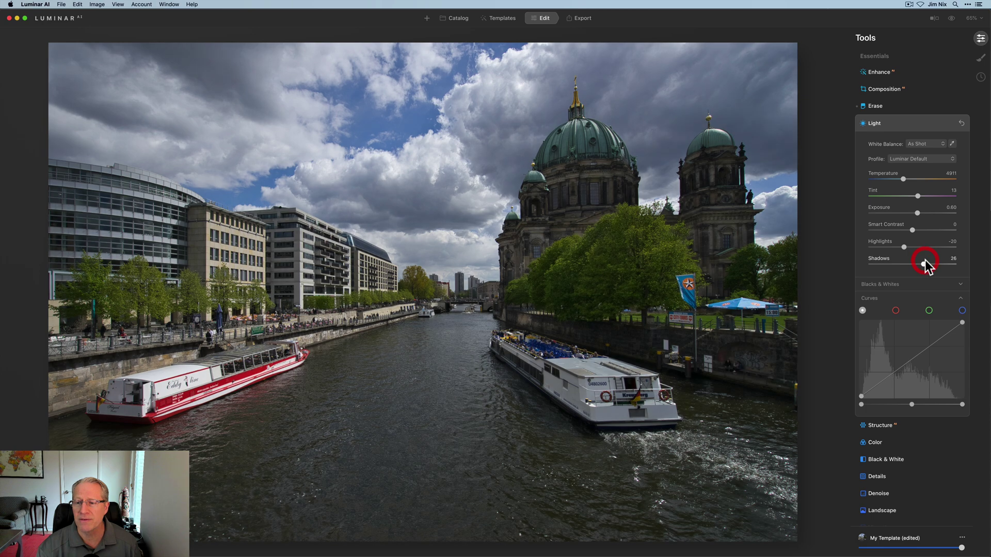
- Try Enhance Accent at 44, then reset it to 0 and collapse Enhance
left_click(878, 72)
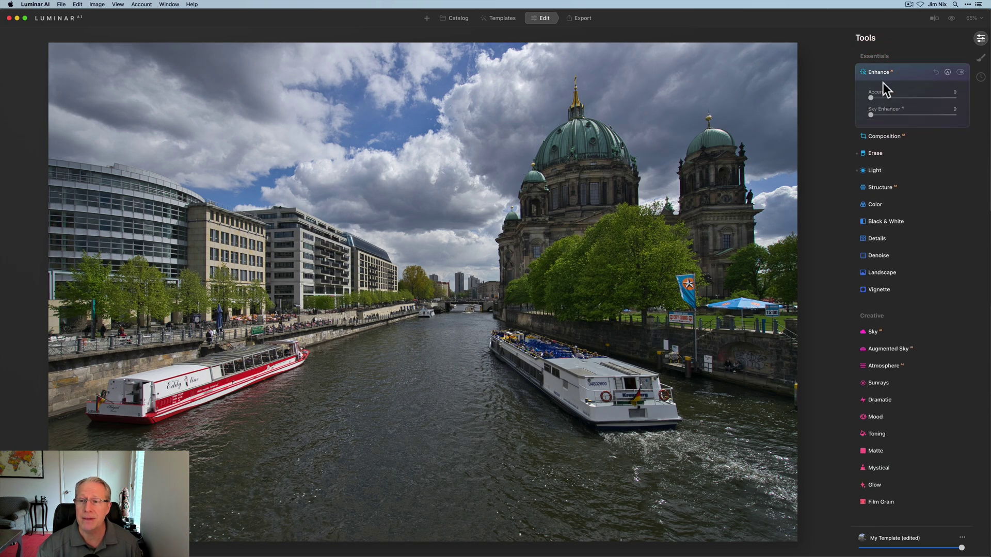
left_click_drag(870, 98, 895, 97)
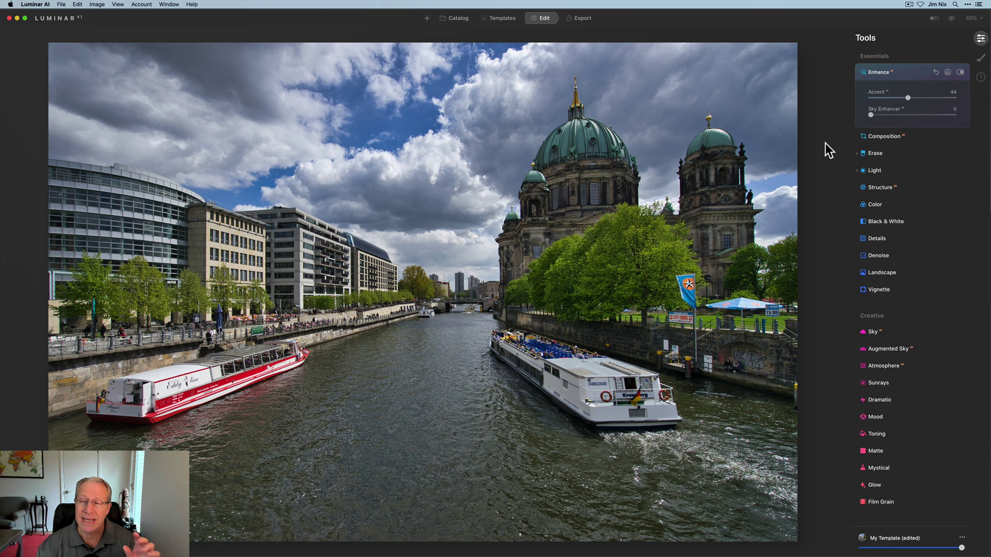
left_click(937, 71)
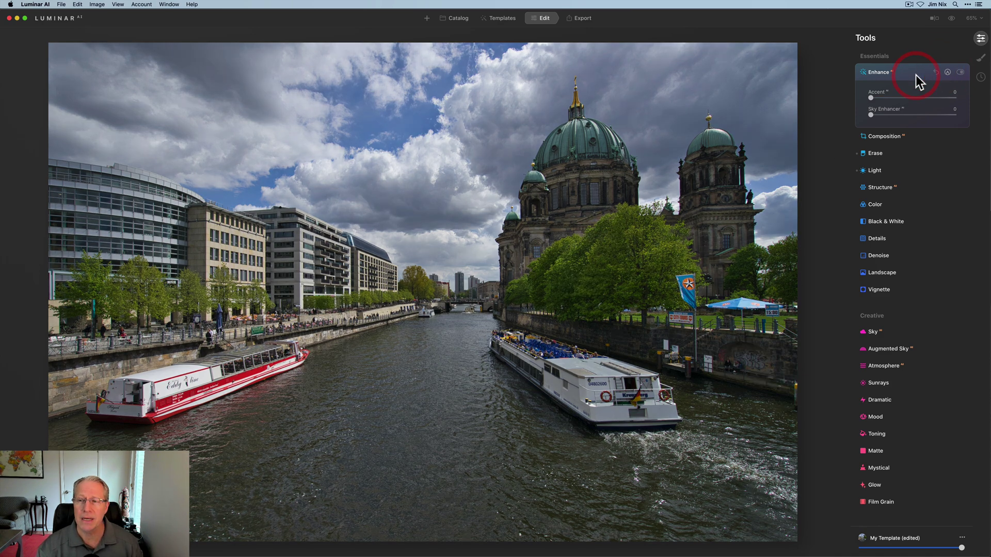
left_click(915, 76)
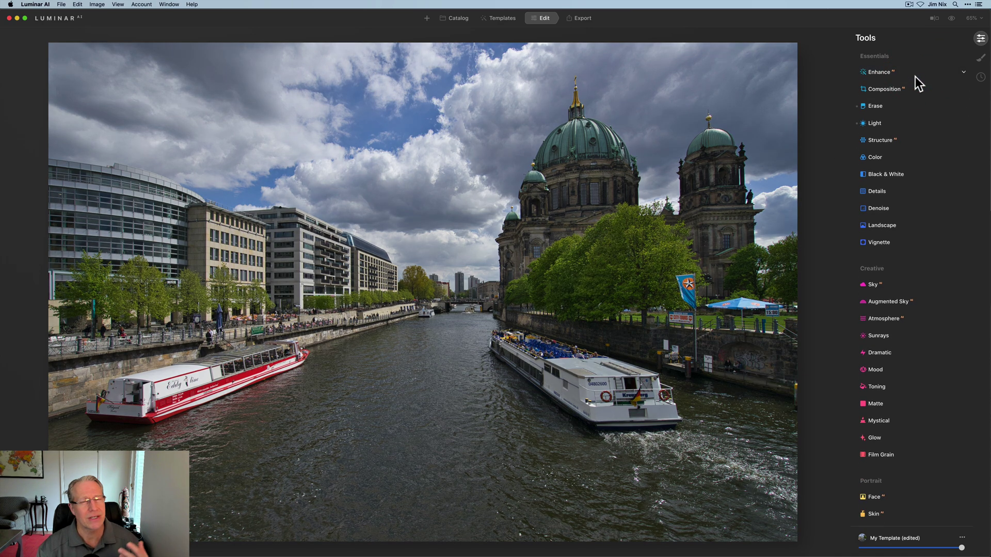
- Reset all Light adjustments, try Shadows at 100, then return Shadows to 0
left_click(891, 125)
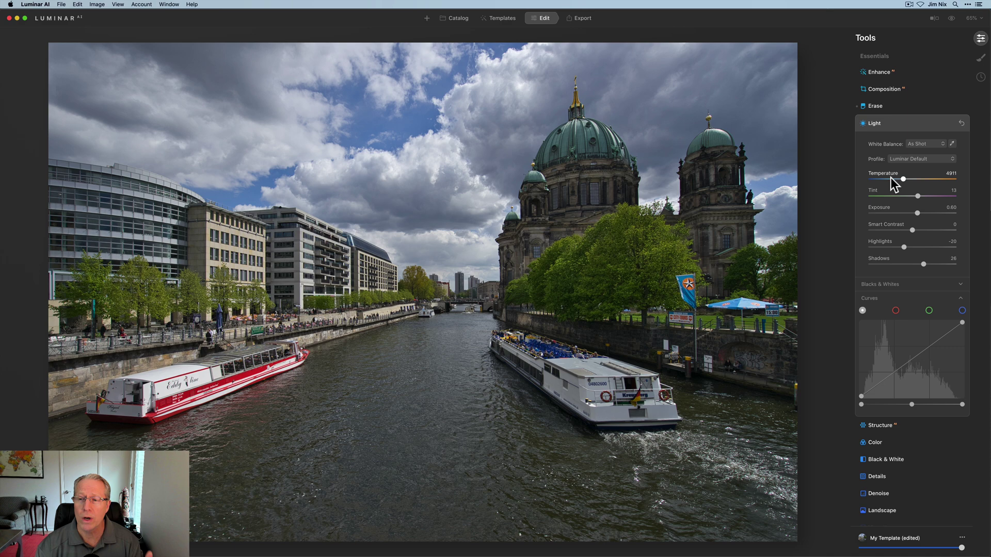
left_click(961, 122)
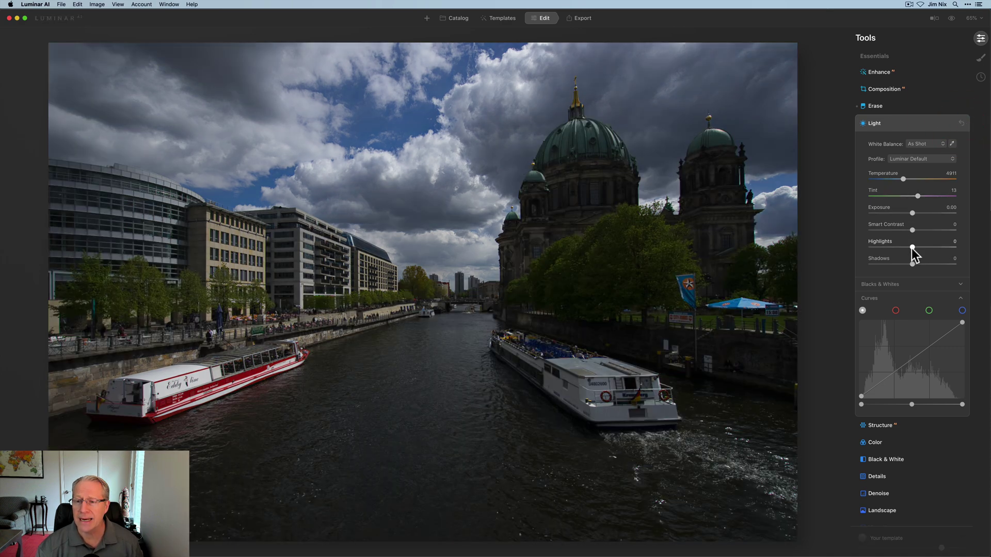
left_click_drag(912, 264, 971, 263)
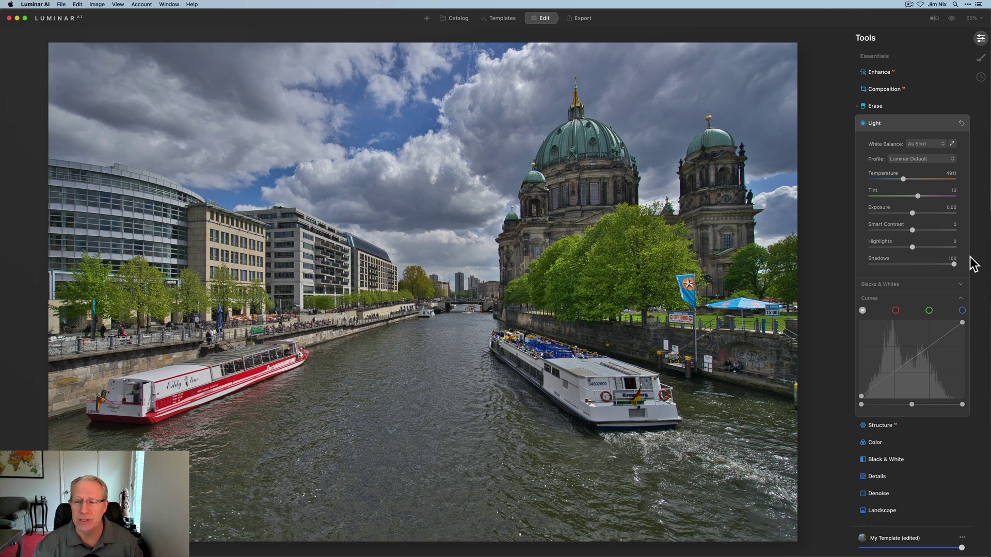
left_click(885, 260)
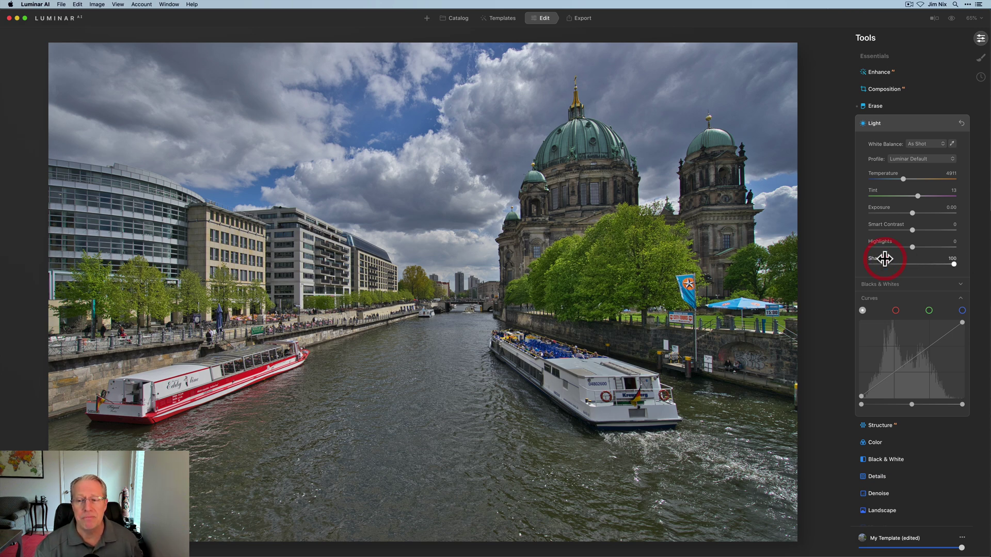
double_click(884, 258)
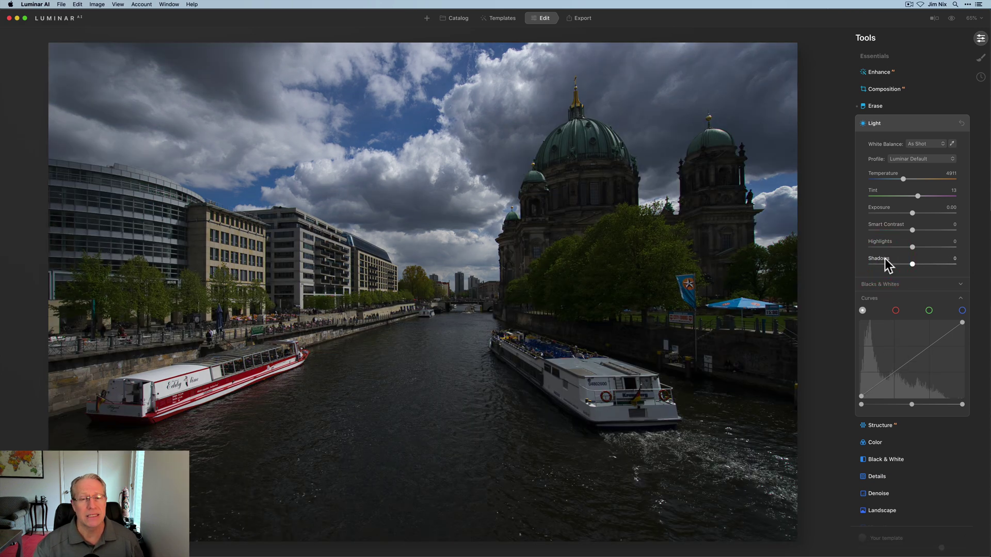
- Add two tone-curve points and lift the darkest one to brighten the shadows
left_click(910, 359)
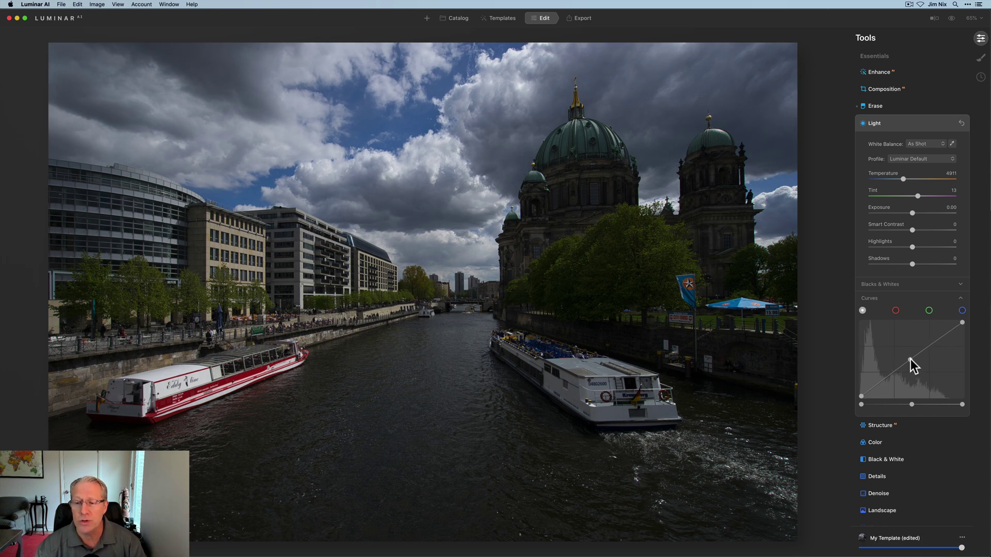
left_click_drag(910, 359, 881, 370)
left_click(868, 387)
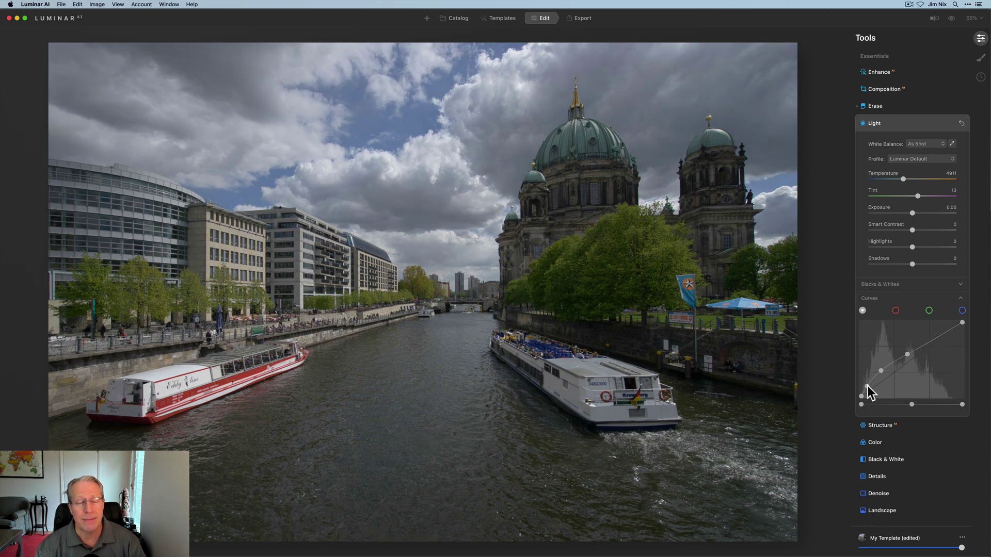
left_click_drag(866, 385, 866, 384)
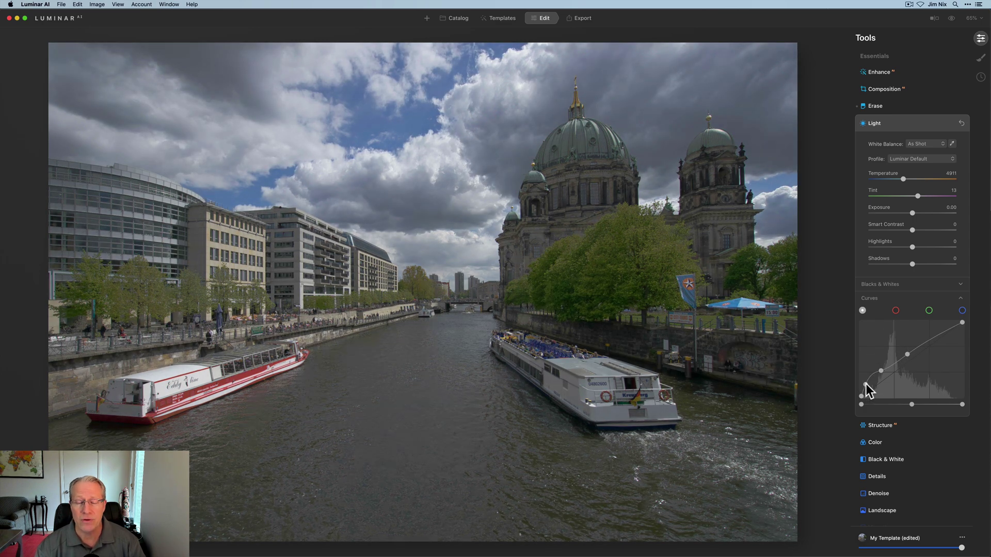
left_click_drag(866, 385, 867, 385)
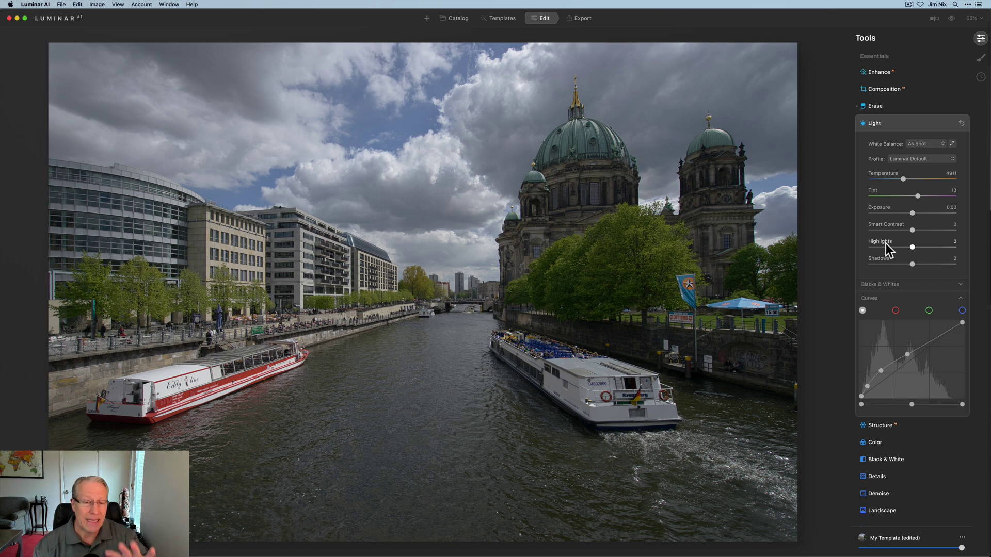
- Try a little Smart Contrast, then reset all Light settings and the curve to defaults
left_click_drag(912, 230, 921, 263)
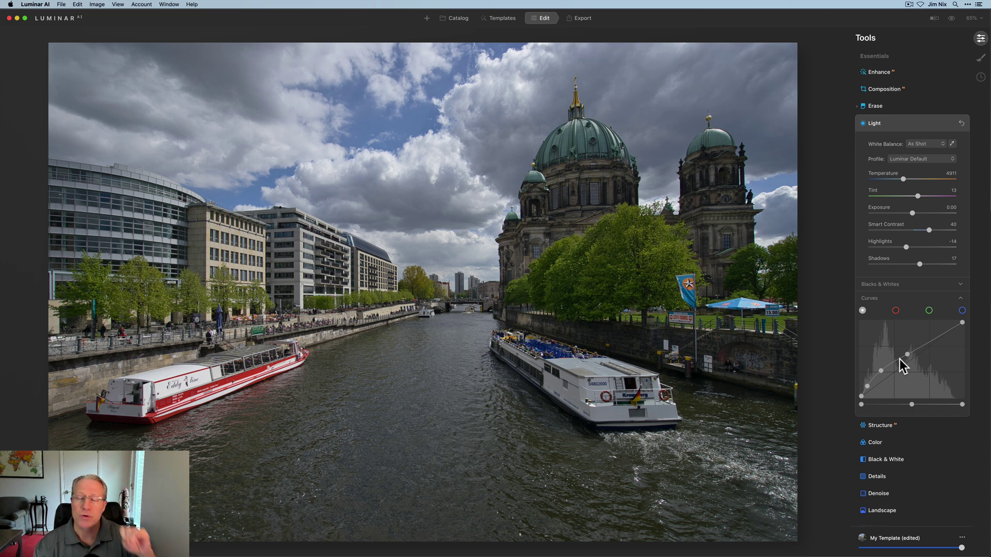
left_click(962, 123)
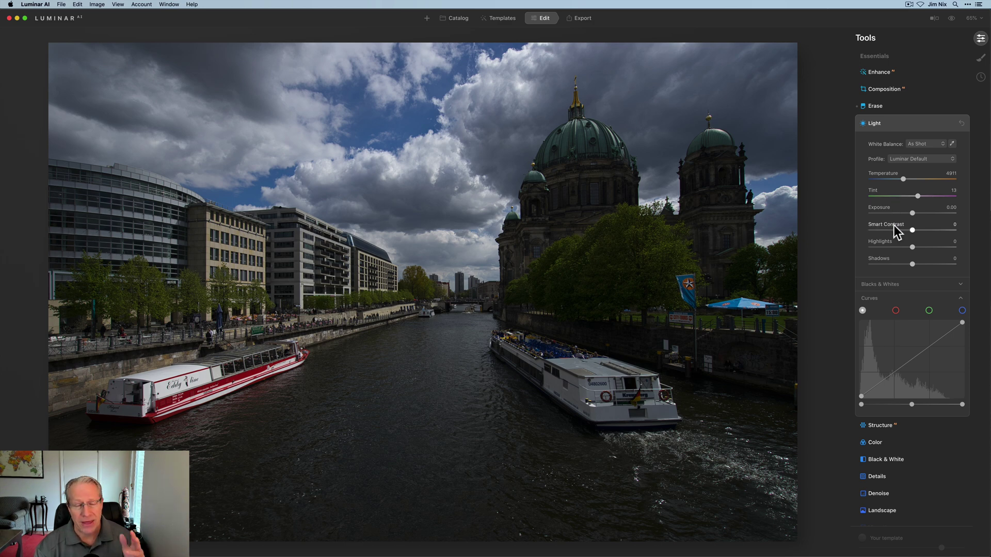
- Collapse Light and set Supercontrast Highlights Contrast 28, Midtones 32, plus Shadows Contrast, comparing before/after
left_click(928, 123)
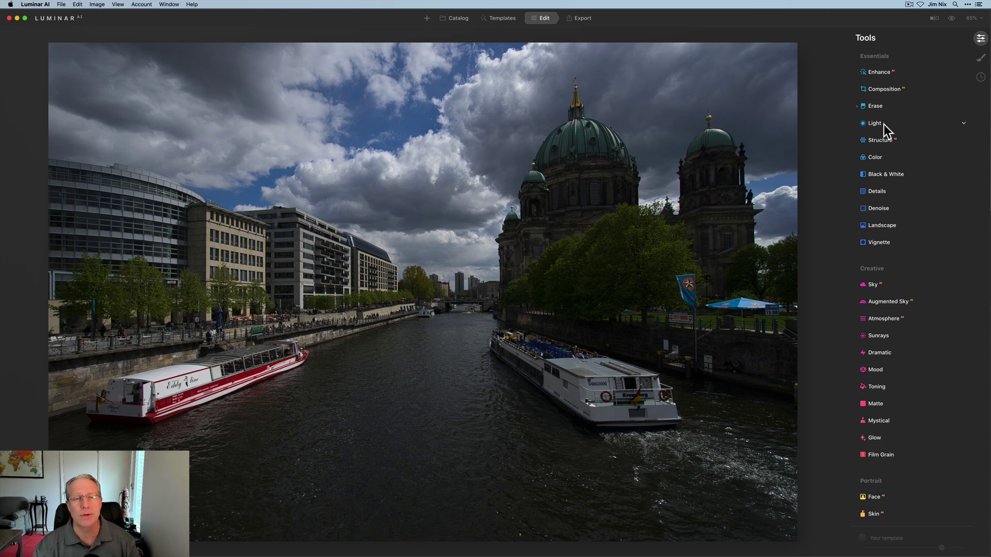
scroll(892, 238, "down", 5)
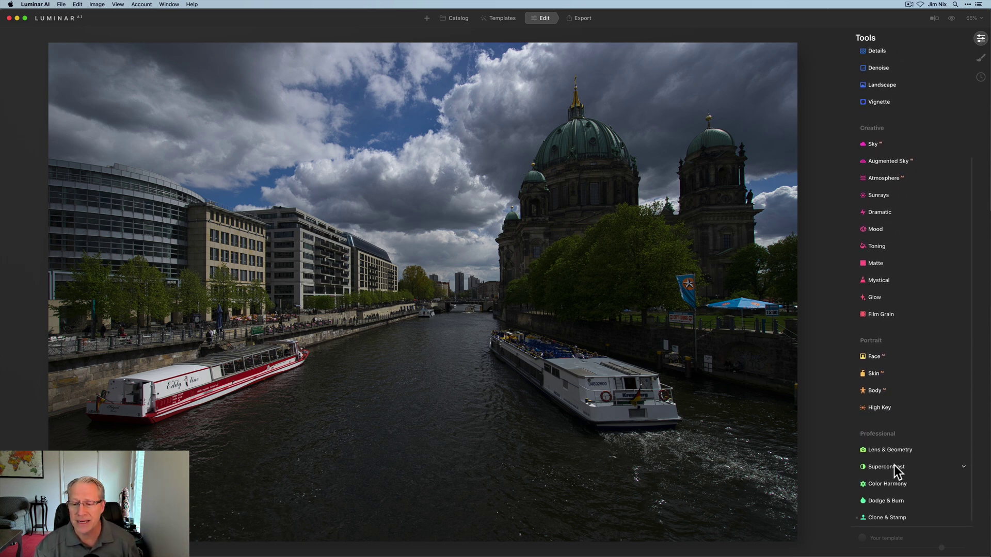
left_click(896, 466)
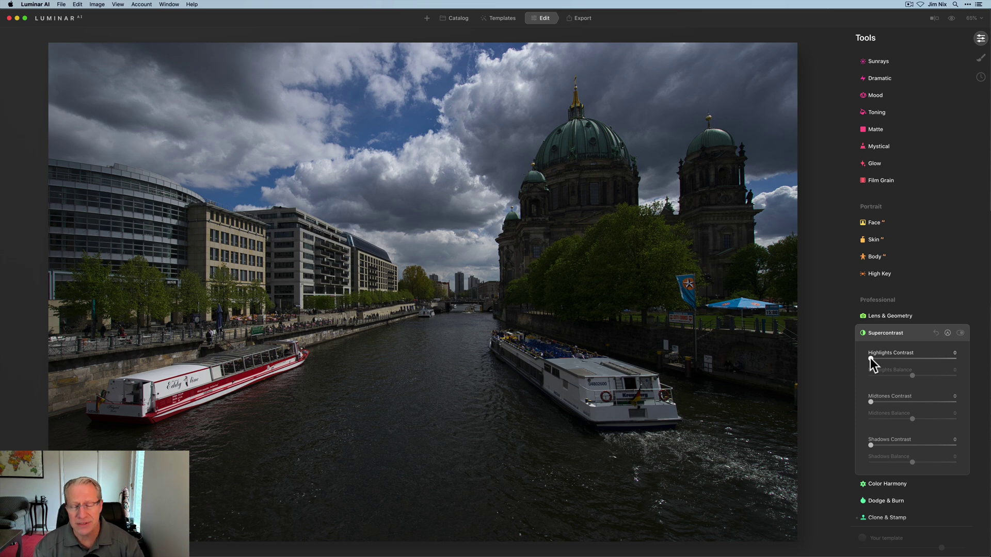
left_click_drag(870, 358, 898, 359)
left_click_drag(872, 402, 897, 400)
left_click_drag(871, 445, 905, 445)
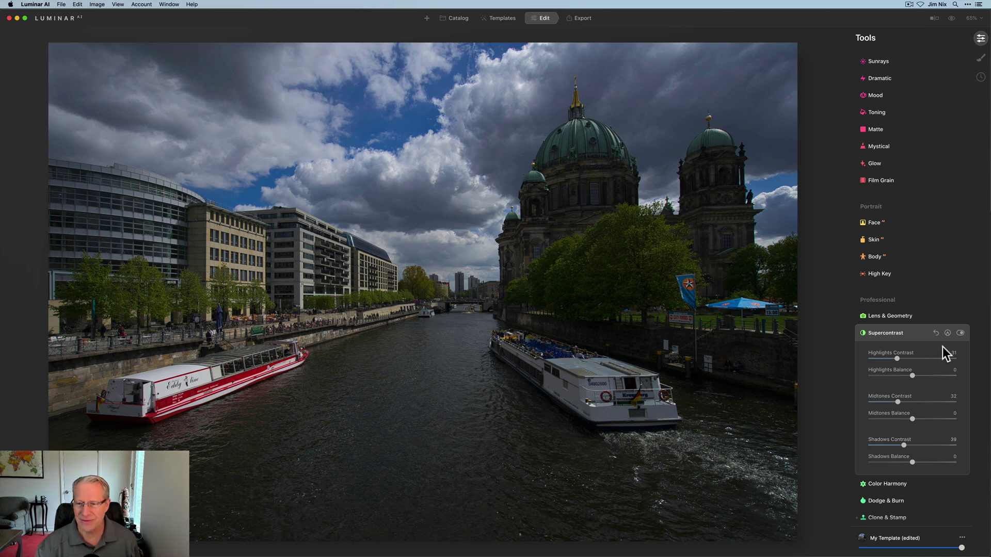
left_click(961, 333)
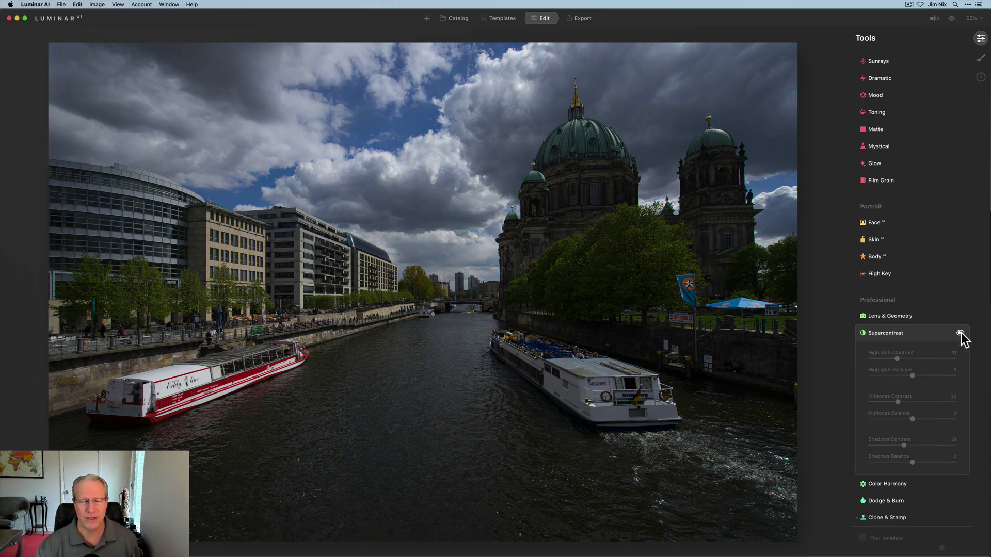
left_click(960, 333)
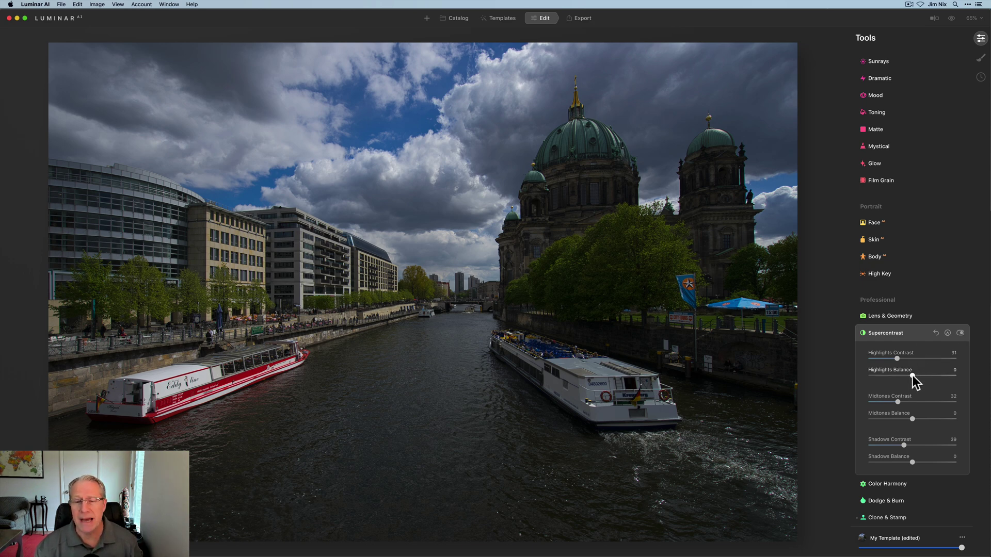
- Set Supercontrast balances -37, -24, -73 and Shadows Contrast 82, then compare before and after
left_click_drag(935, 368, 896, 367)
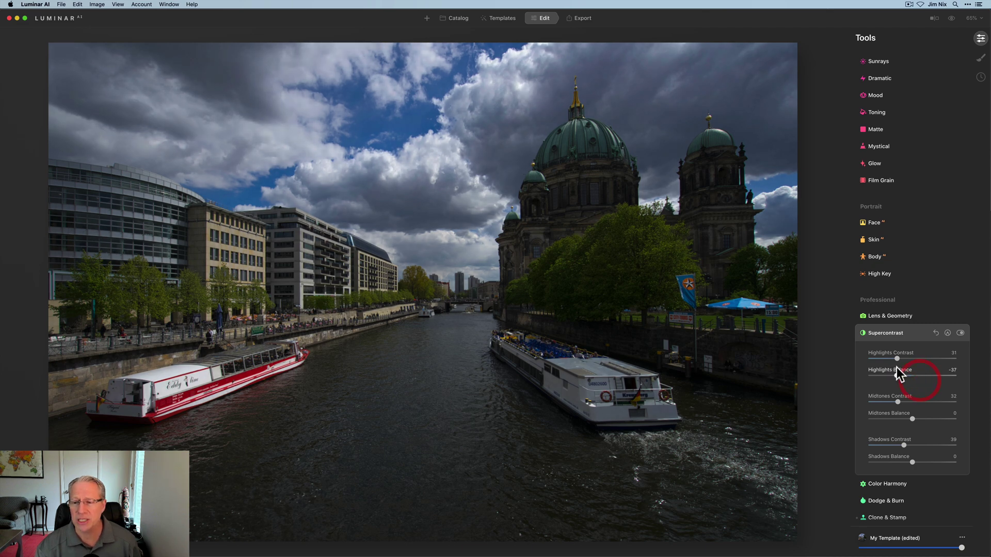
mouse_move(911, 419)
left_mouse_down()
mouse_move(899, 416)
mouse_move(919, 412)
mouse_move(905, 418)
left_mouse_up()
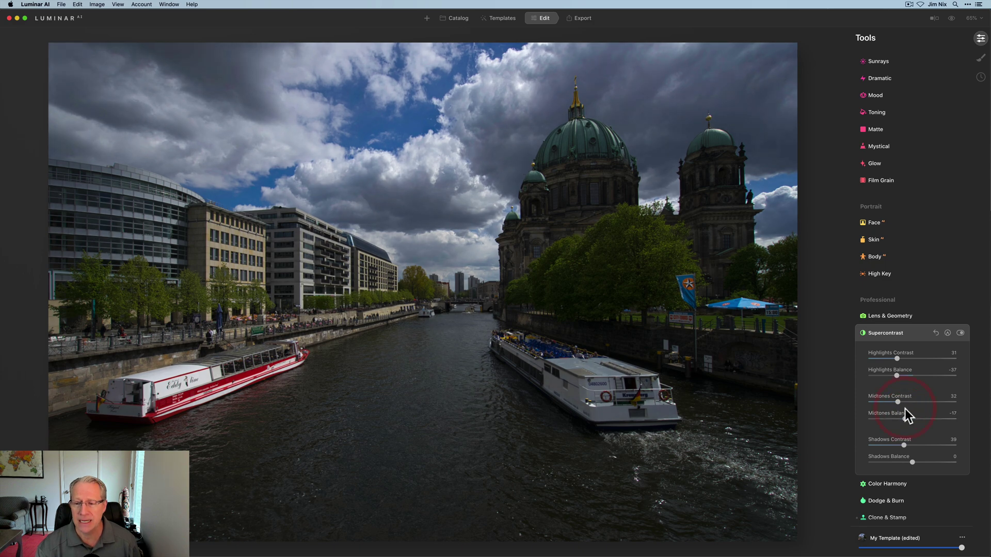
left_click_drag(912, 460, 890, 456)
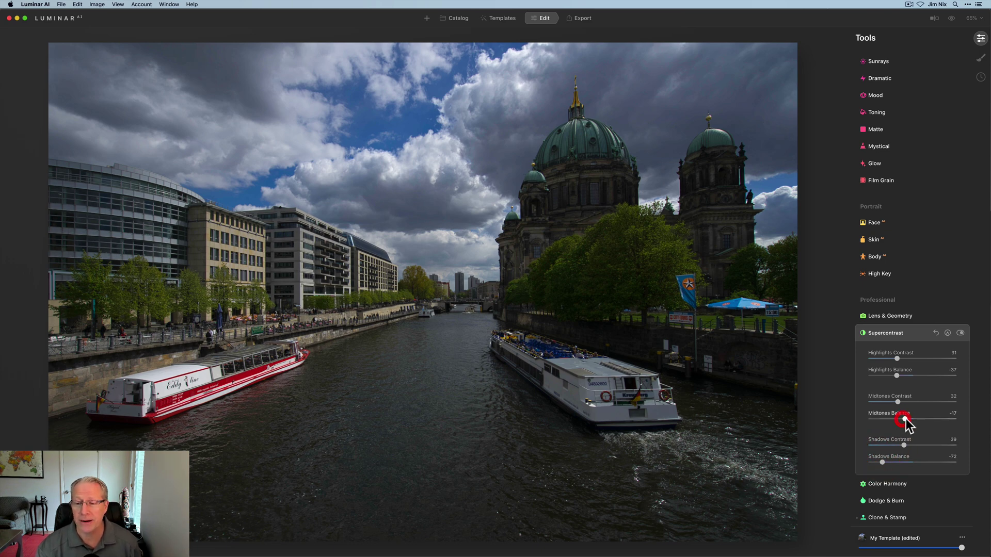
left_click_drag(903, 443, 925, 437)
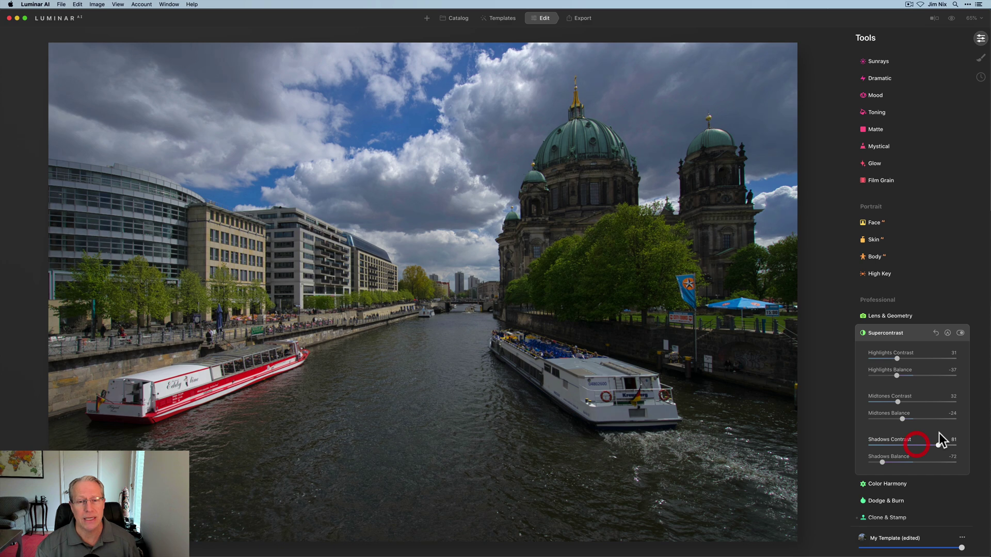
left_click_drag(939, 432, 940, 434)
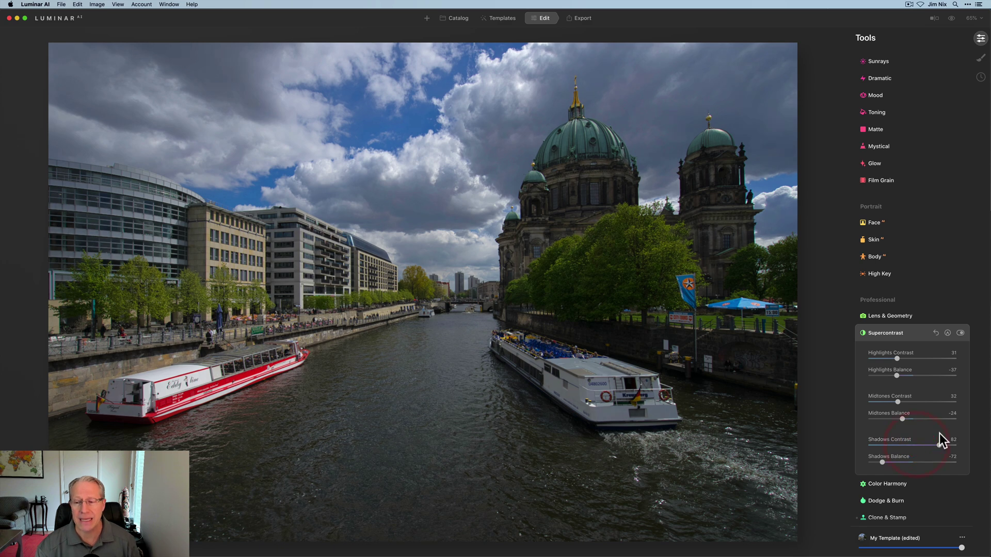
double_click(897, 463)
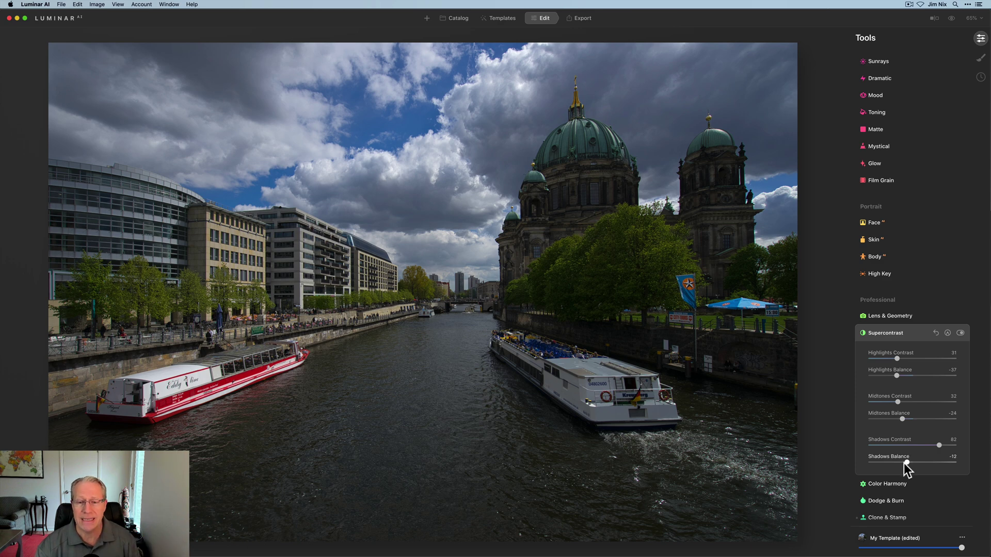
left_click_drag(884, 463, 881, 461)
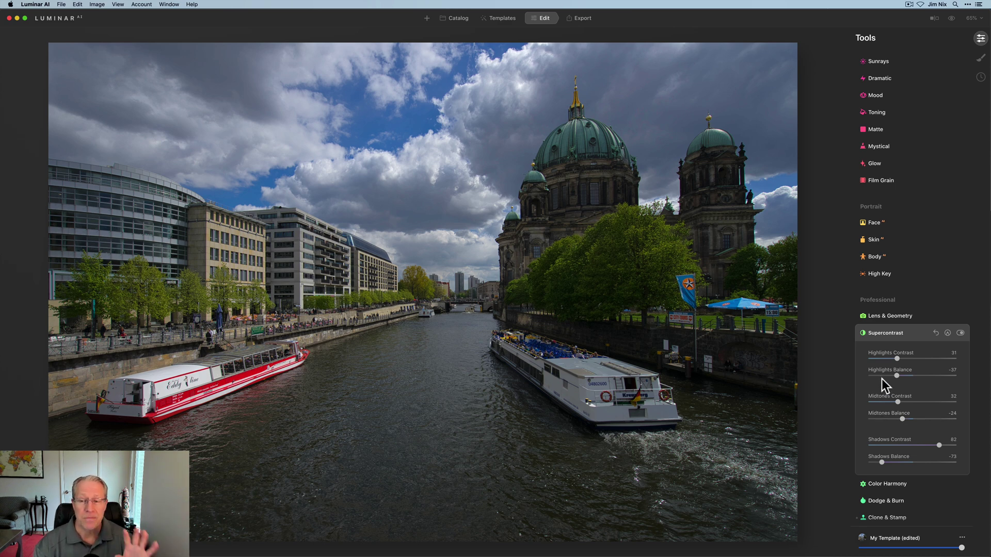
left_click(959, 333)
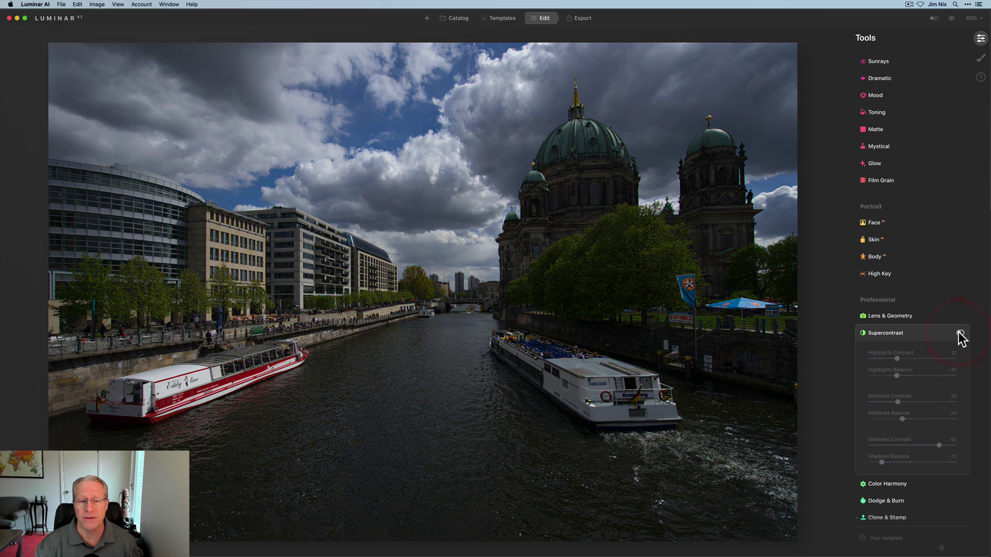
left_click(960, 333)
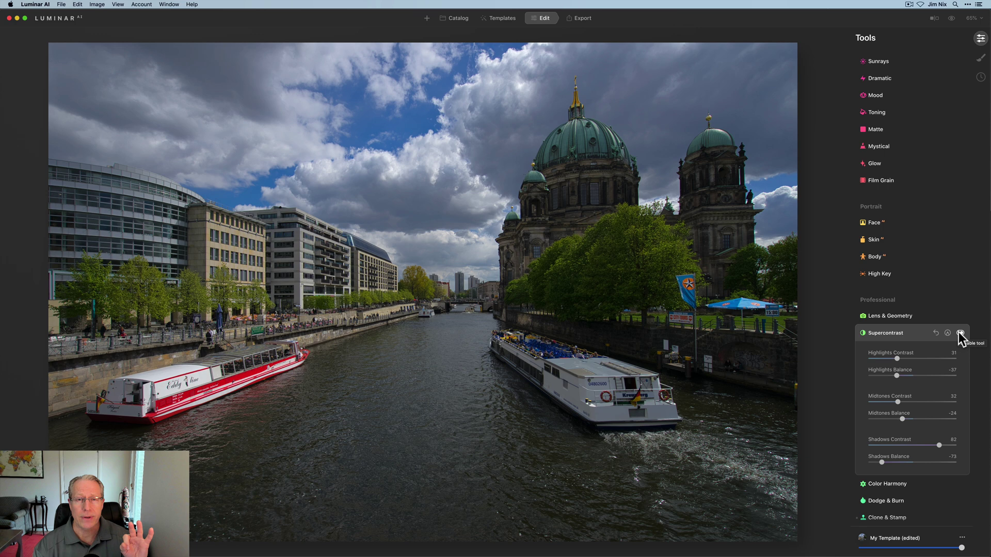
left_click(960, 333)
left_click(885, 501)
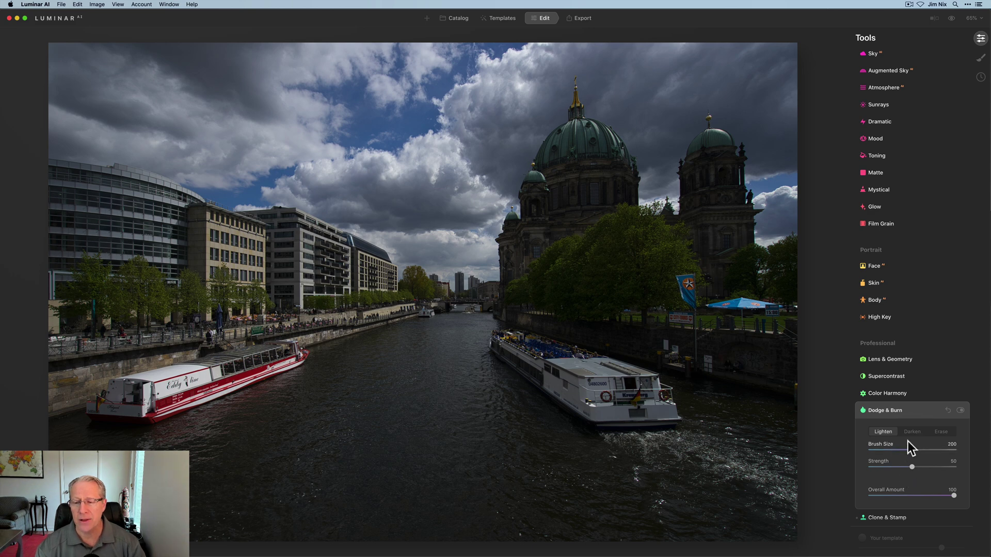
- With Lighten and Brush Size 284, dodge the red boat, river, left buildings and cathedral
left_click(877, 434)
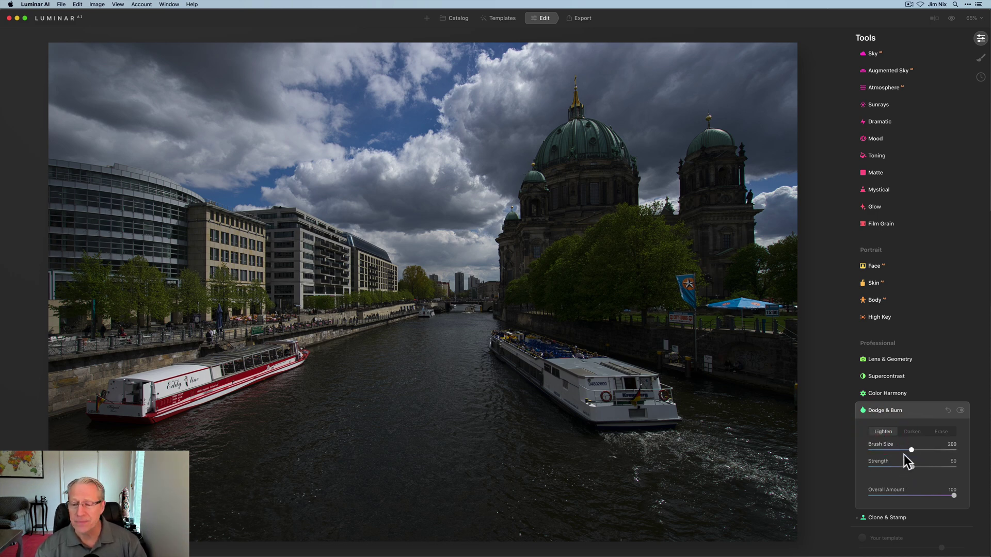
mouse_move(701, 277)
left_mouse_down()
mouse_move(597, 245)
mouse_move(586, 194)
mouse_move(578, 198)
mouse_move(587, 159)
left_mouse_up()
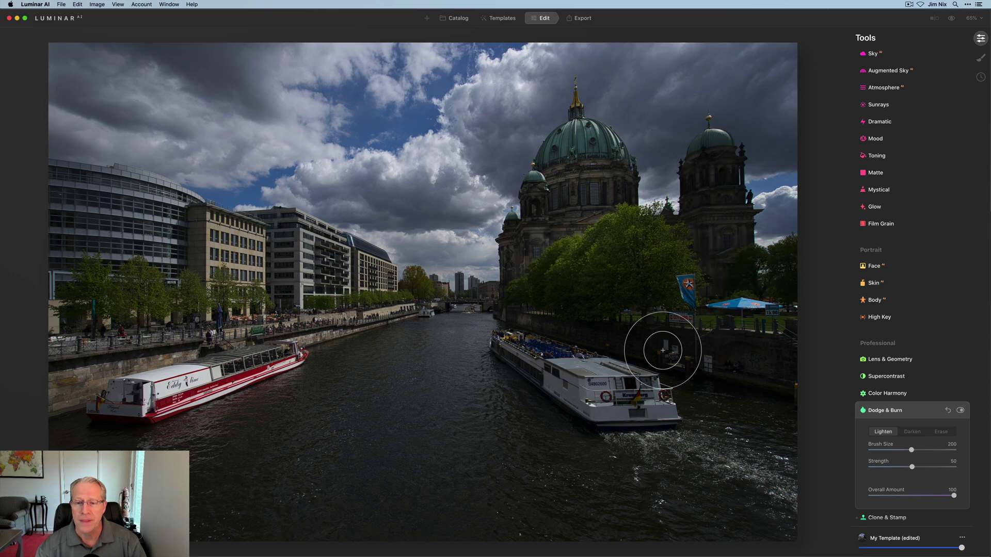
key("]")
key("]")
key("]")
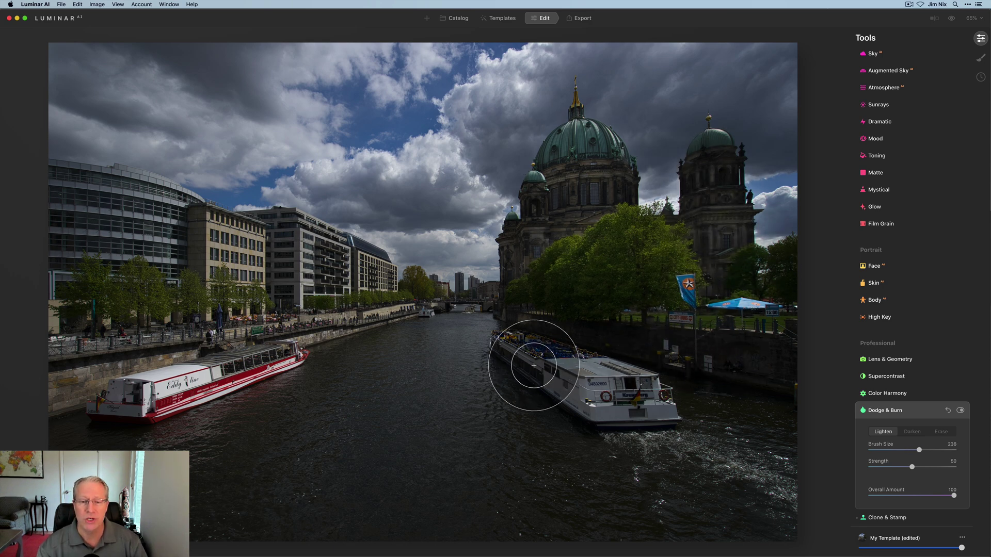
left_click_drag(531, 365, 652, 339)
left_click_drag(591, 459, 320, 413)
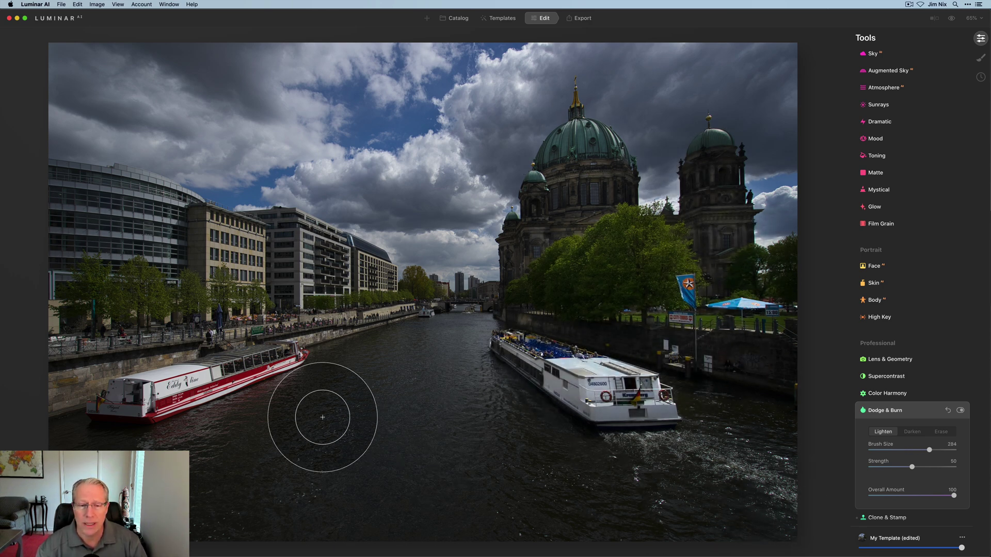
mouse_move(78, 215)
left_mouse_down()
mouse_move(7, 338)
mouse_move(12, 434)
mouse_move(509, 453)
mouse_move(299, 506)
mouse_move(257, 460)
left_mouse_up()
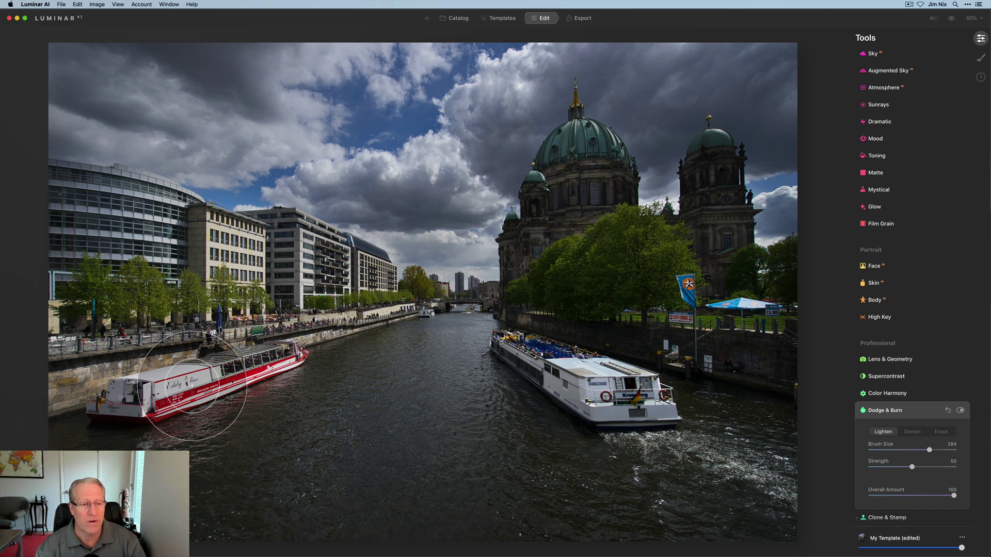
mouse_move(595, 224)
left_mouse_down()
mouse_move(699, 313)
mouse_move(733, 243)
mouse_move(707, 169)
mouse_move(720, 305)
mouse_move(780, 334)
mouse_move(764, 385)
mouse_move(610, 430)
mouse_move(777, 469)
mouse_move(468, 463)
mouse_move(522, 451)
mouse_move(266, 430)
mouse_move(186, 485)
mouse_move(501, 517)
mouse_move(739, 502)
left_mouse_up()
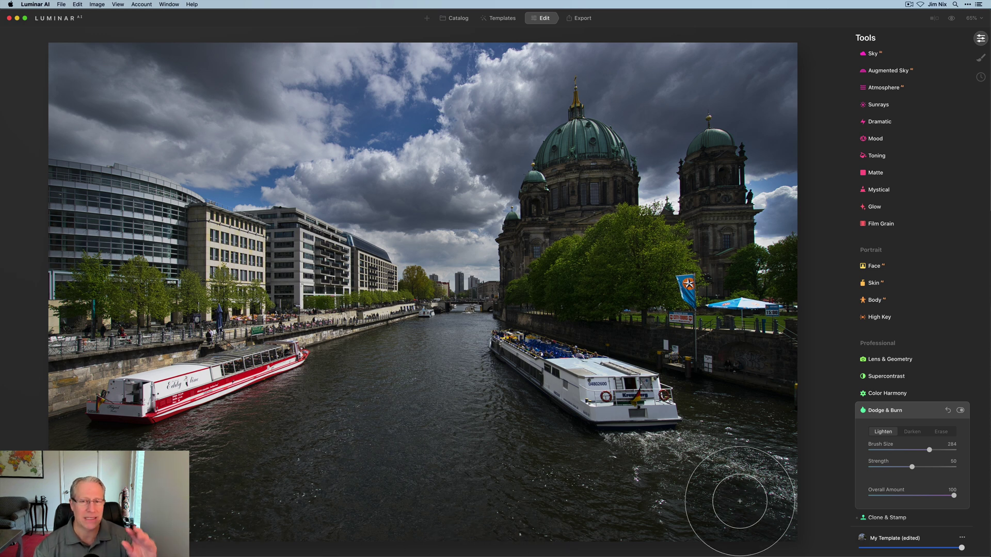
- Set Dodge & Burn Strength to 40
left_click(904, 466)
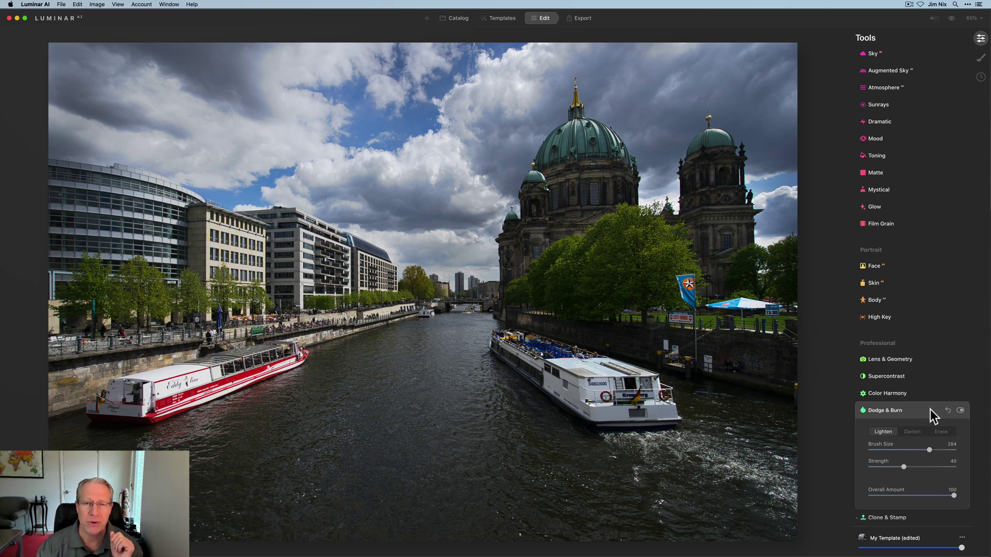
- Add a Basic mask layer in Local Masking
left_click(981, 57)
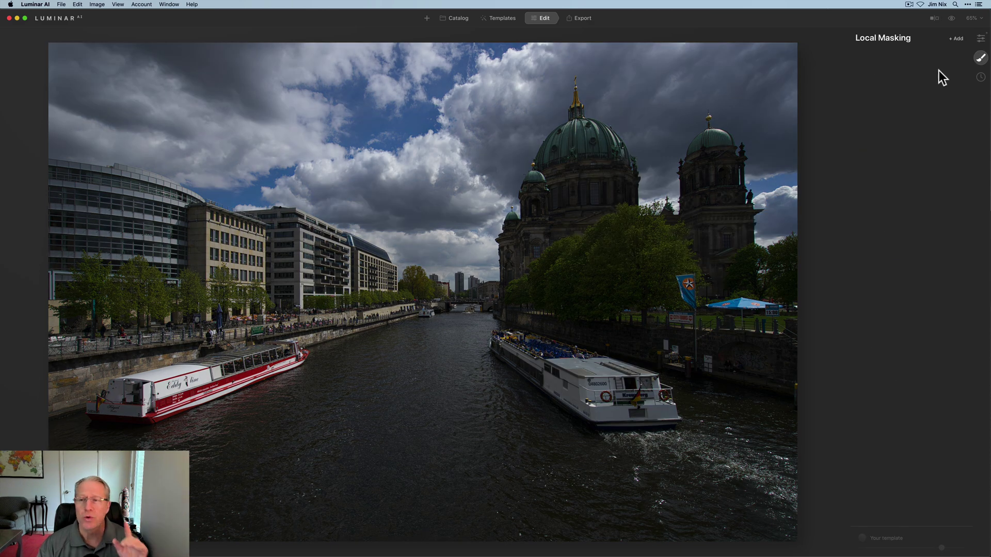
left_click(956, 39)
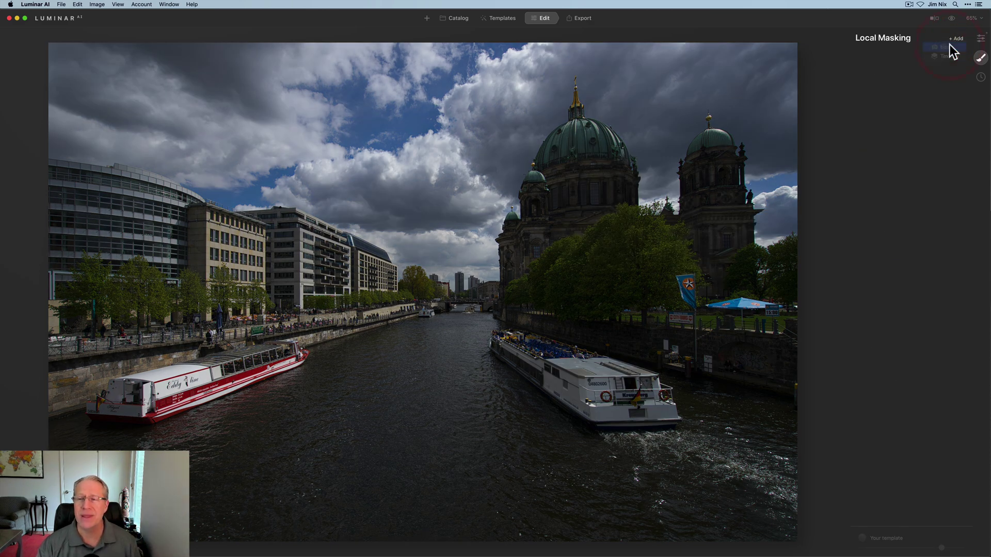
left_click(950, 45)
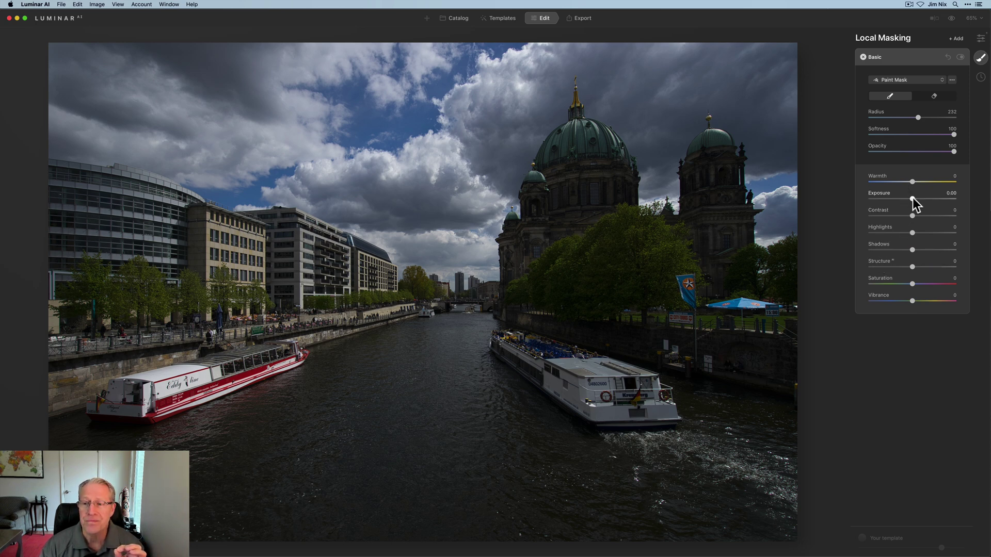
- Set the Basic mask to Exposure 1.14, Contrast 19, Highlights -38, Shadows 49
left_click_drag(912, 198, 922, 198)
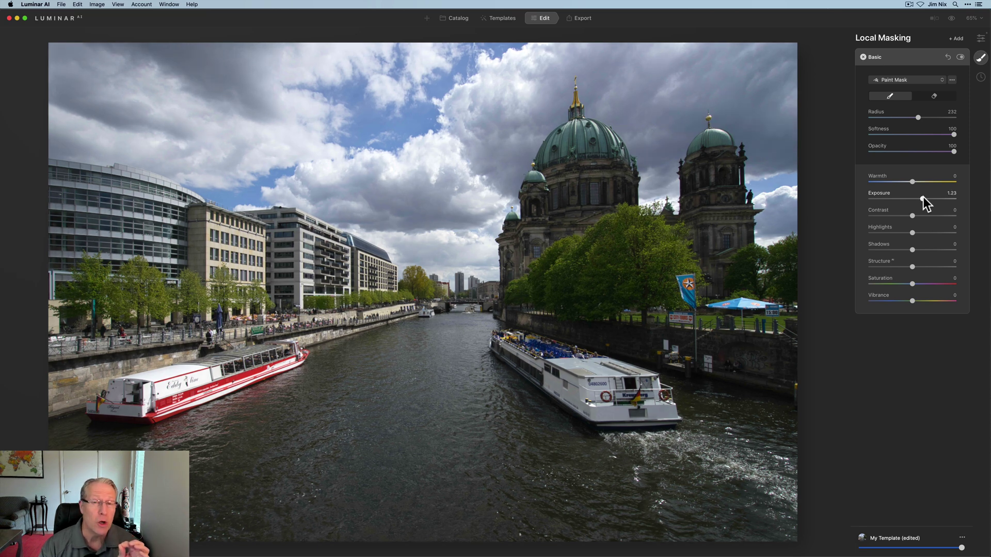
left_click_drag(924, 196, 921, 198)
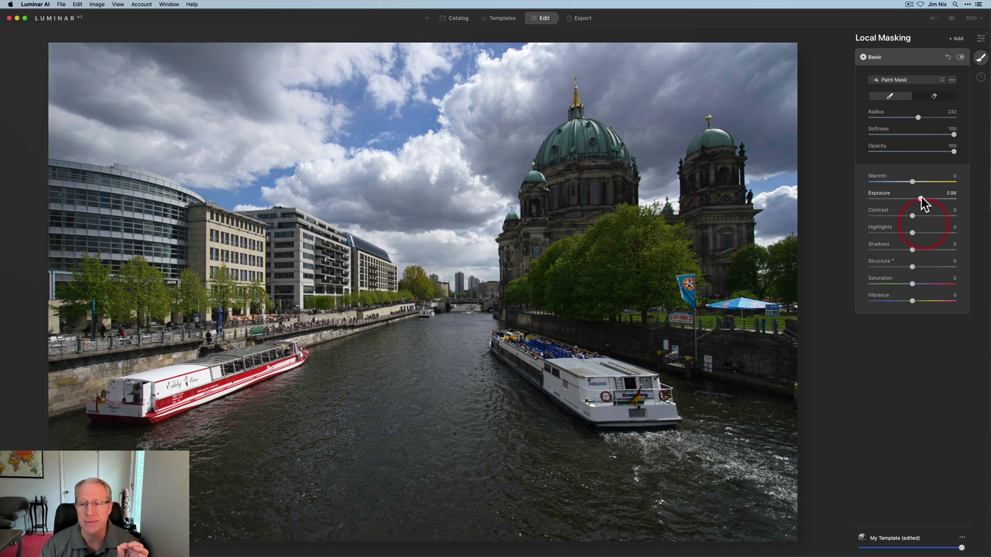
left_click_drag(913, 250, 899, 233)
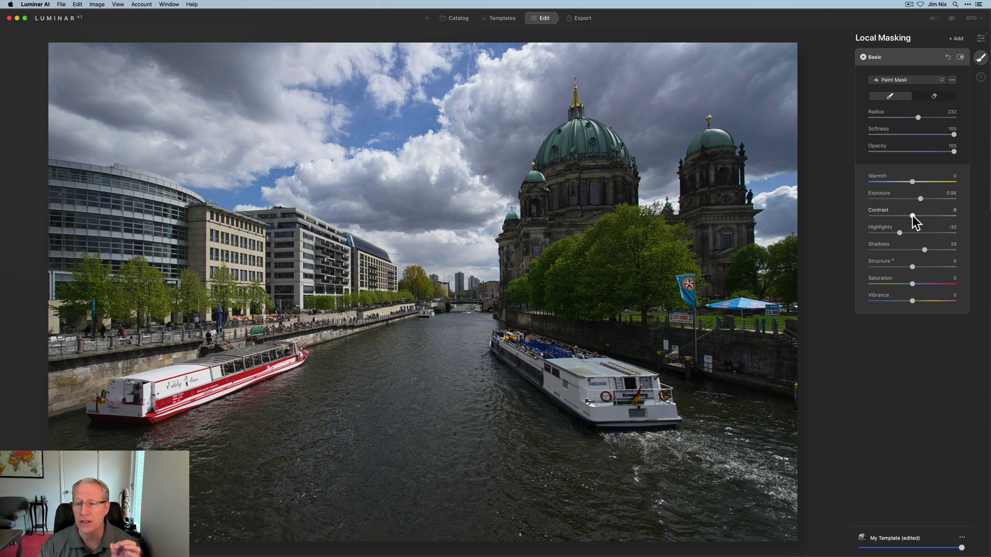
left_click_drag(915, 215, 920, 216)
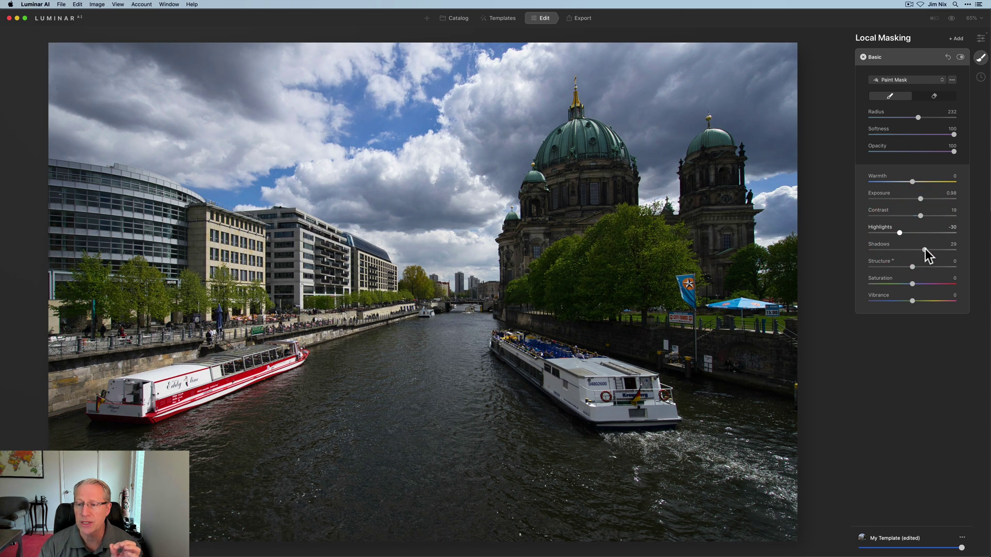
left_click_drag(925, 250, 932, 249)
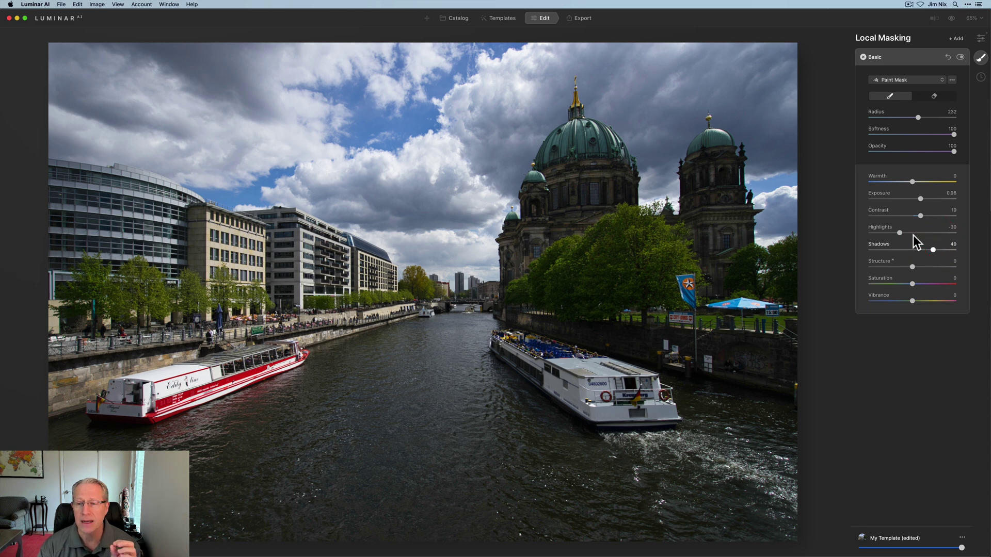
left_click_drag(900, 231, 896, 231)
left_click_drag(920, 200, 922, 199)
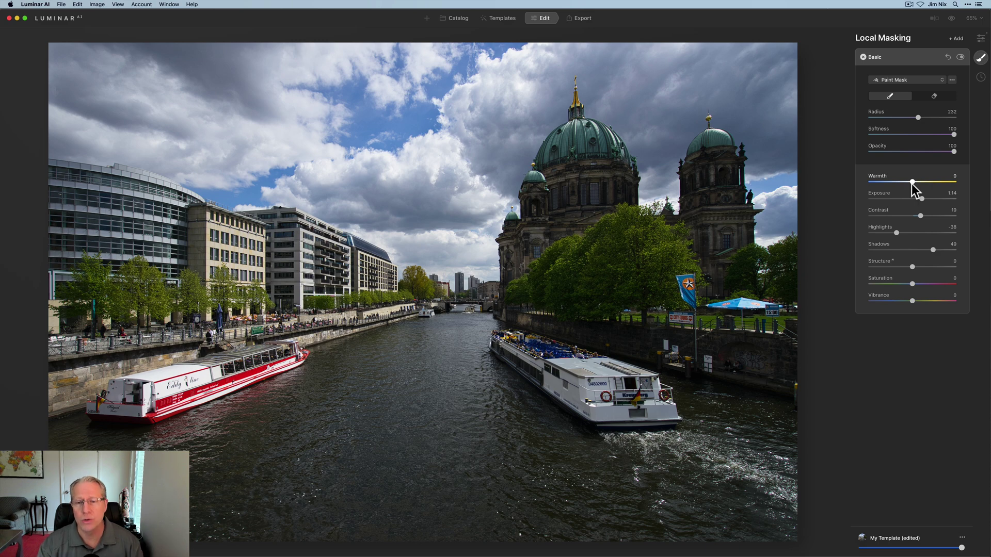
- Zero the Basic mask to Exposure 1.07, Shadows 17, then paint the right cathedral tower at radius 148
left_click(948, 56)
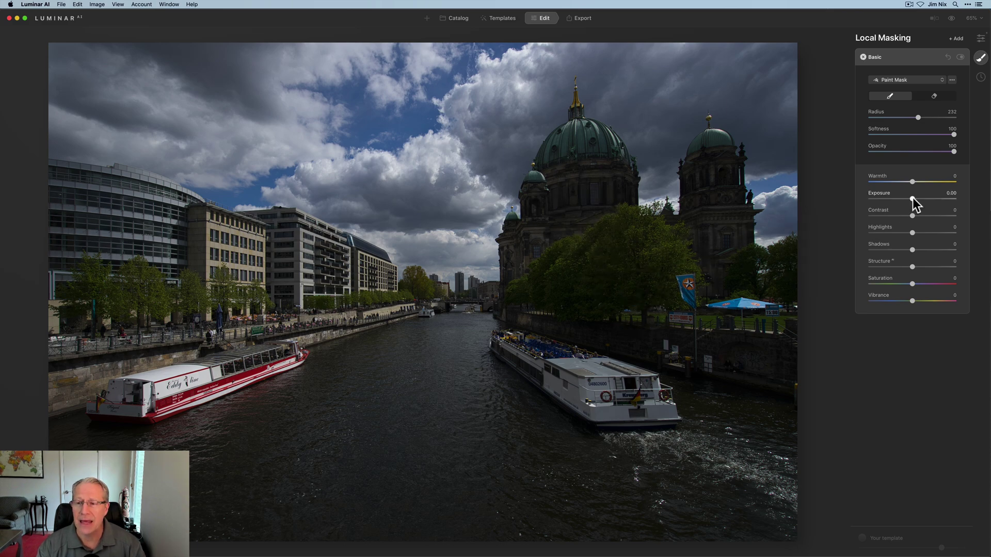
left_click_drag(912, 197, 921, 197)
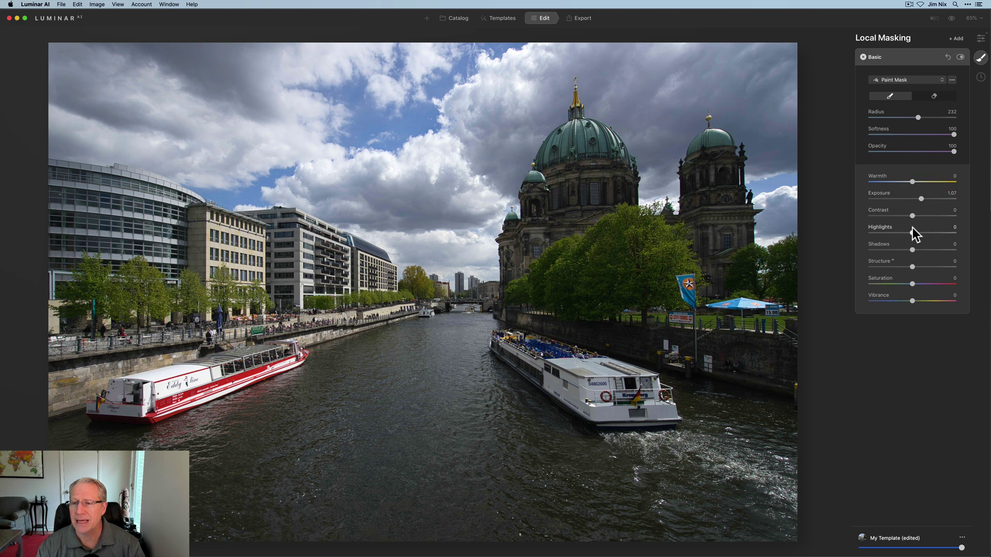
left_click_drag(913, 250, 920, 250)
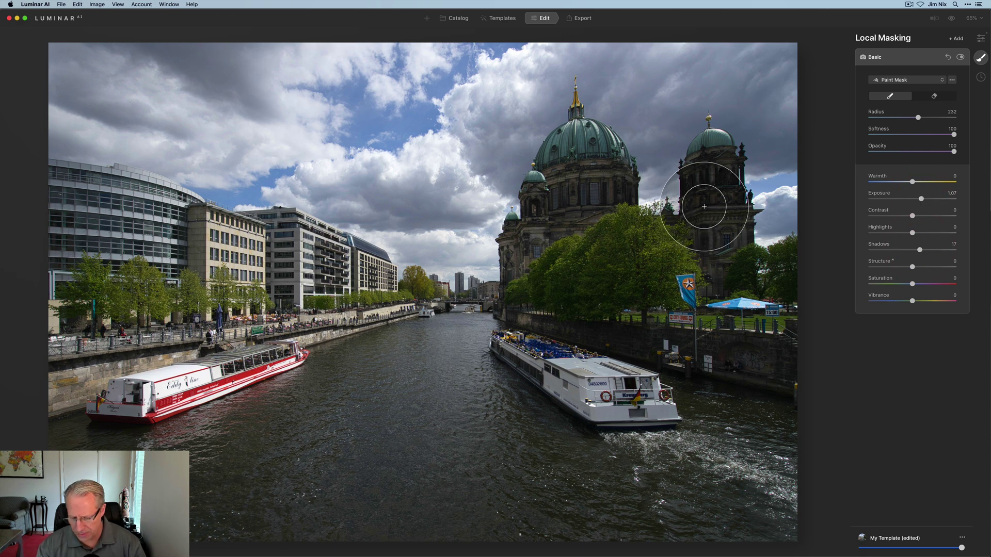
key("bracketleft")
key("bracketleft")
key("bracketleft")
key("bracketleft")
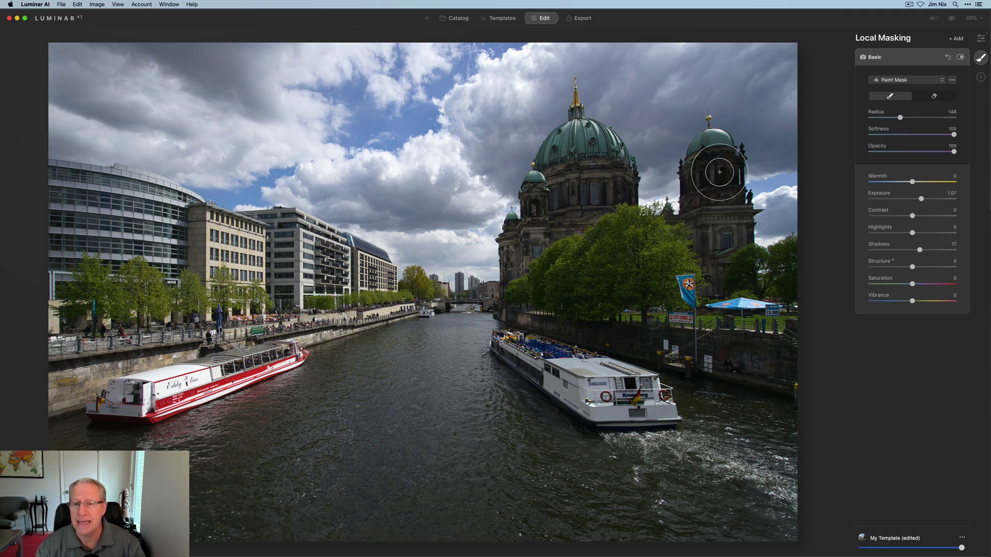
mouse_move(720, 171)
left_mouse_down()
mouse_move(724, 212)
mouse_move(713, 178)
mouse_move(714, 248)
mouse_move(729, 247)
mouse_move(731, 269)
mouse_move(779, 269)
mouse_move(727, 316)
mouse_move(775, 326)
mouse_move(680, 356)
mouse_move(783, 367)
mouse_move(796, 346)
mouse_move(796, 277)
mouse_move(683, 294)
mouse_move(647, 249)
mouse_move(665, 229)
mouse_move(605, 216)
mouse_move(598, 157)
mouse_move(581, 150)
mouse_move(541, 251)
mouse_move(548, 198)
mouse_move(521, 277)
mouse_move(531, 302)
mouse_move(667, 325)
mouse_move(557, 223)
mouse_move(589, 288)
mouse_move(520, 318)
mouse_move(671, 361)
mouse_move(511, 339)
mouse_move(594, 386)
mouse_move(669, 409)
mouse_move(781, 409)
mouse_move(720, 363)
mouse_move(775, 301)
mouse_move(582, 160)
mouse_move(526, 243)
left_mouse_up()
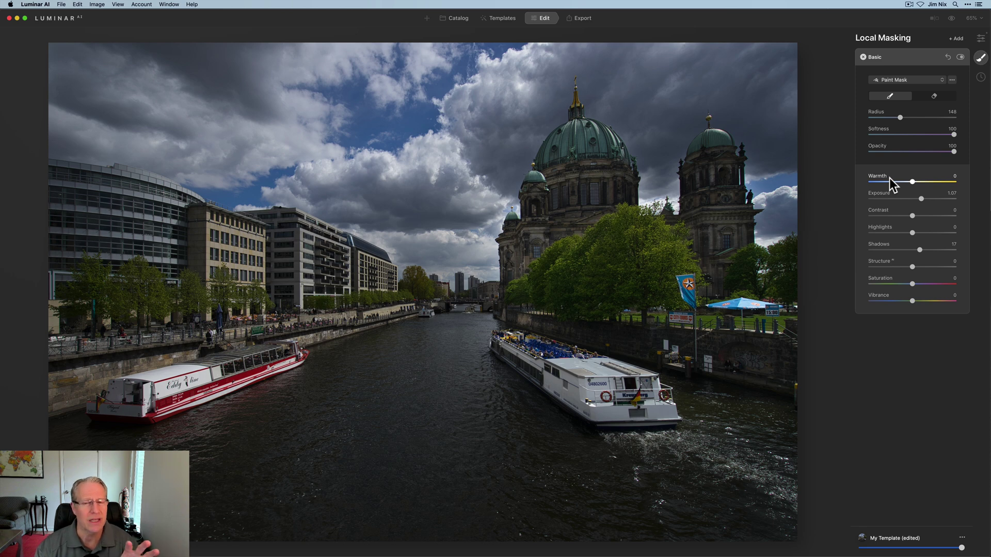
- Zero the Basic mask again, then apply Exposure 1.16, Highlights -45, Shadows 19 and Structure 10
left_click(949, 55)
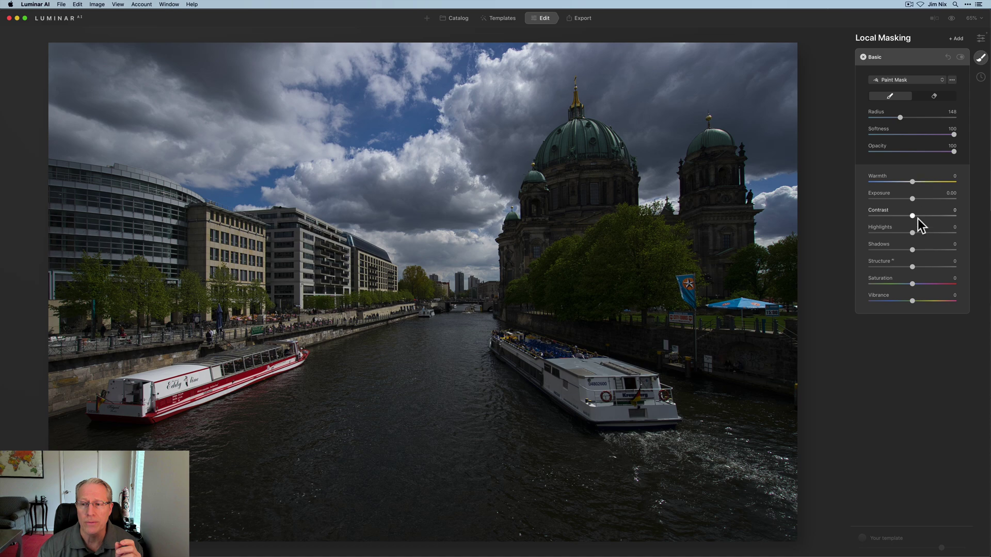
left_click_drag(914, 199, 923, 193)
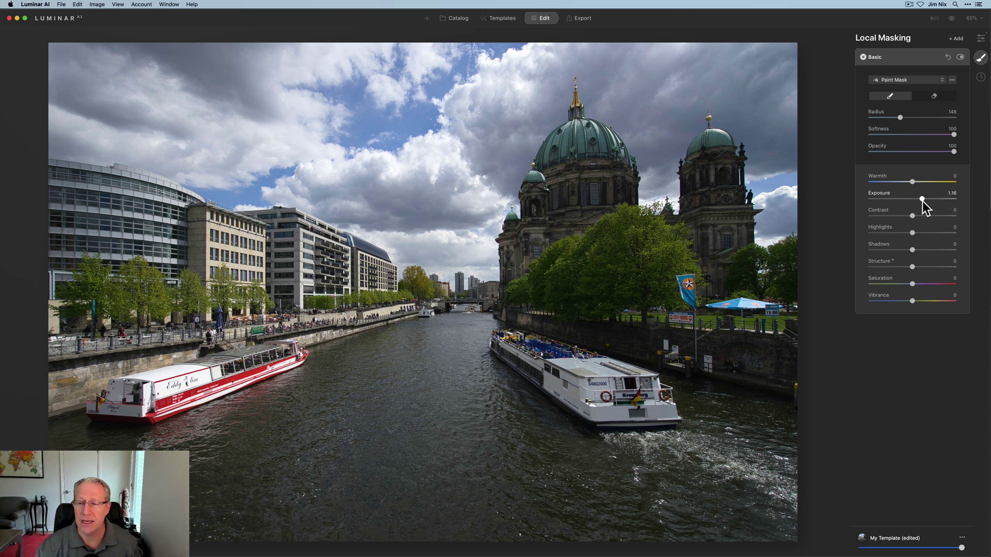
left_click_drag(912, 232, 893, 233)
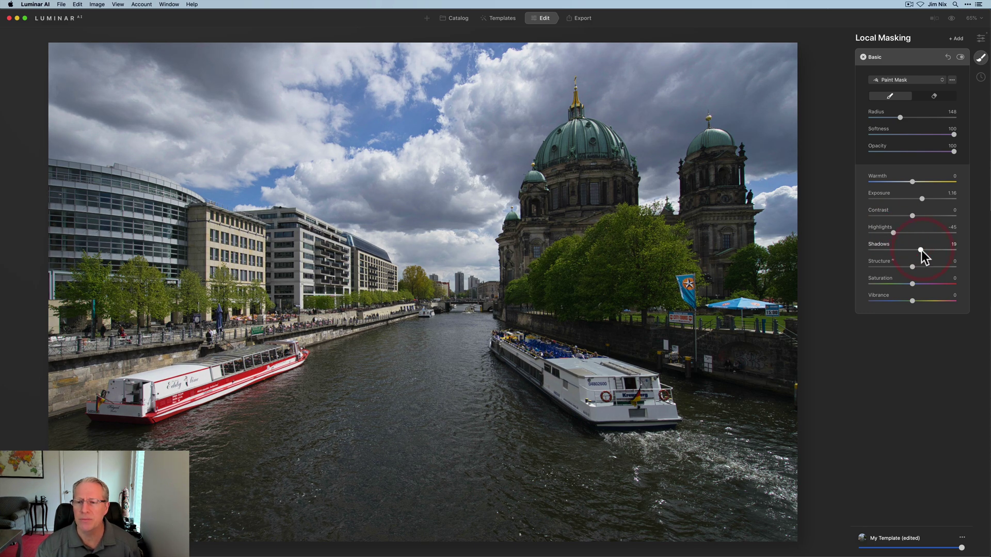
left_click_drag(912, 268, 915, 267)
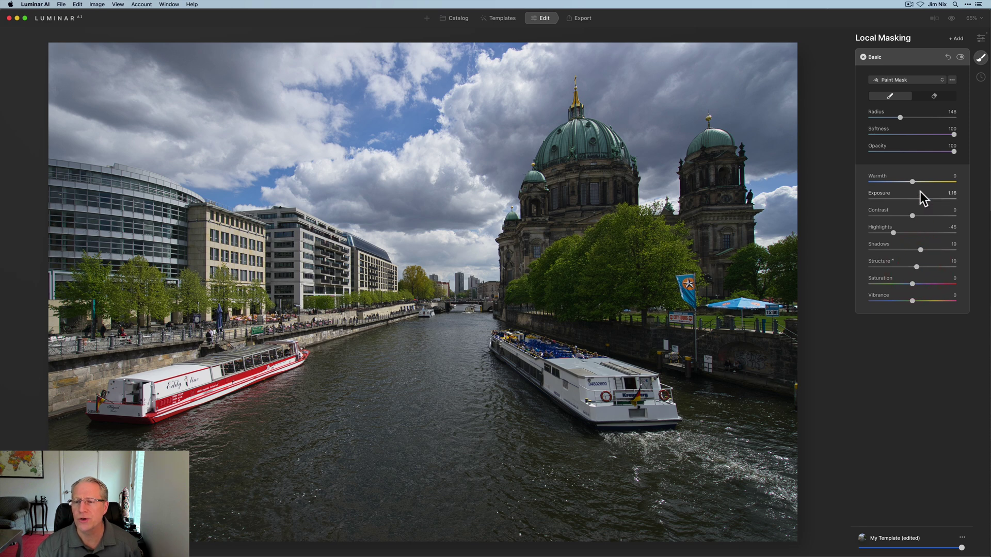
left_click(959, 56)
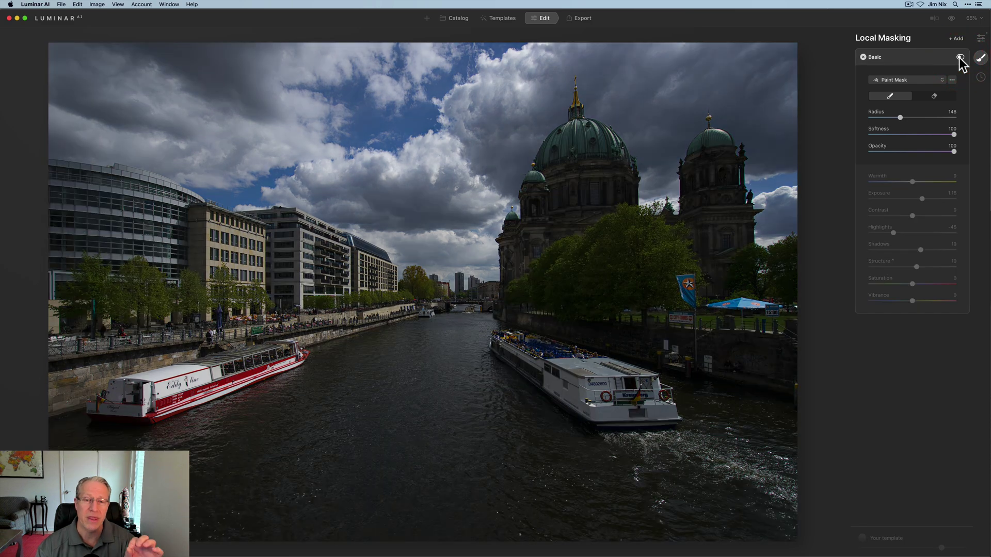
left_click(960, 57)
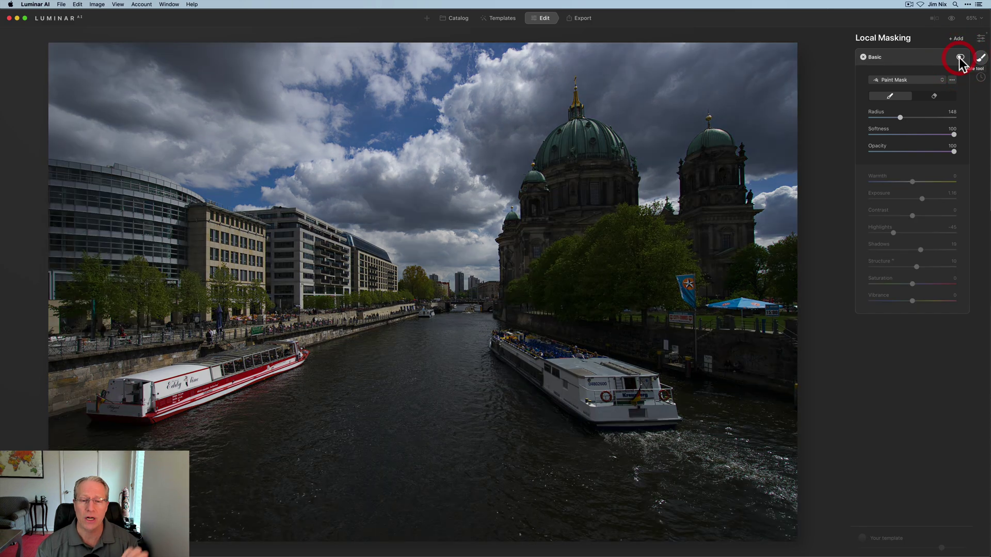